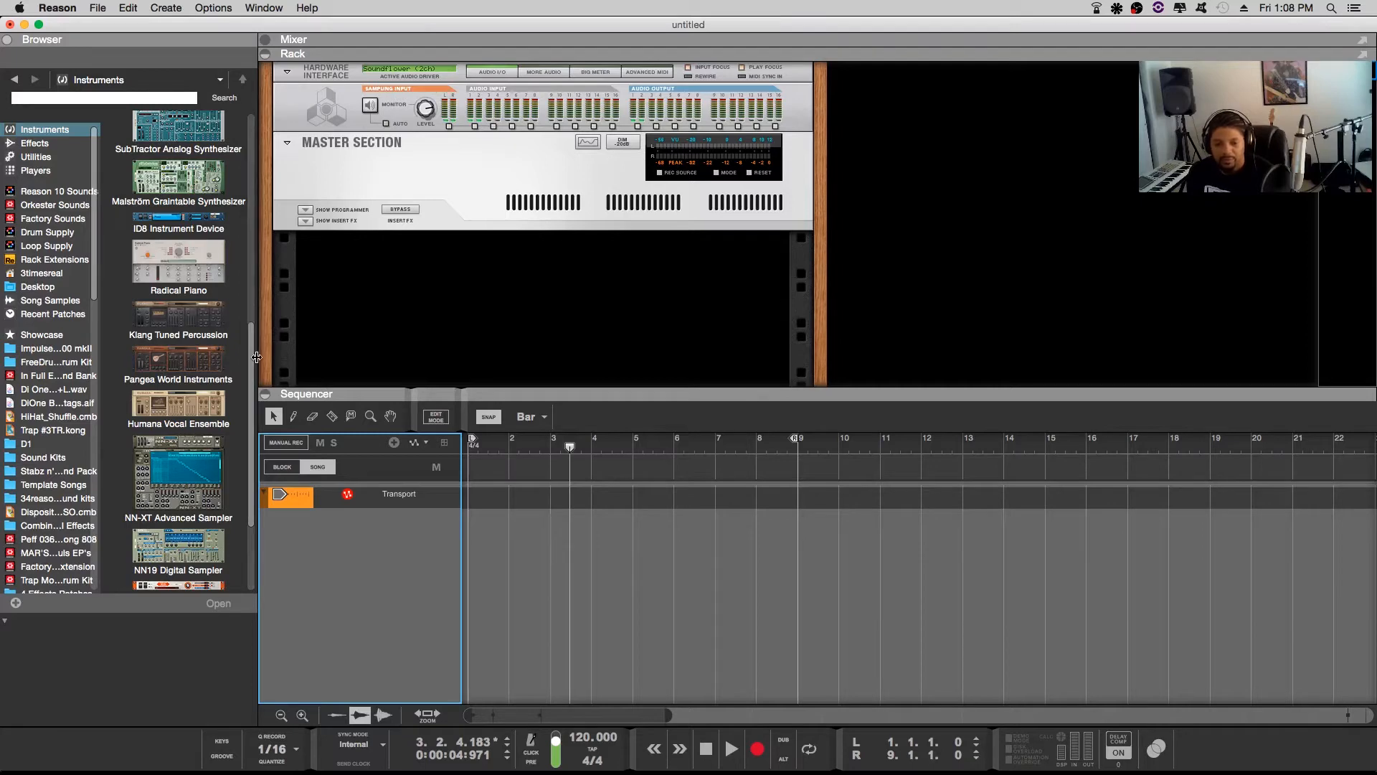
Add an NN-XT Advanced Sampler to the rack and reset the device to its initial patch
left_click(166, 508)
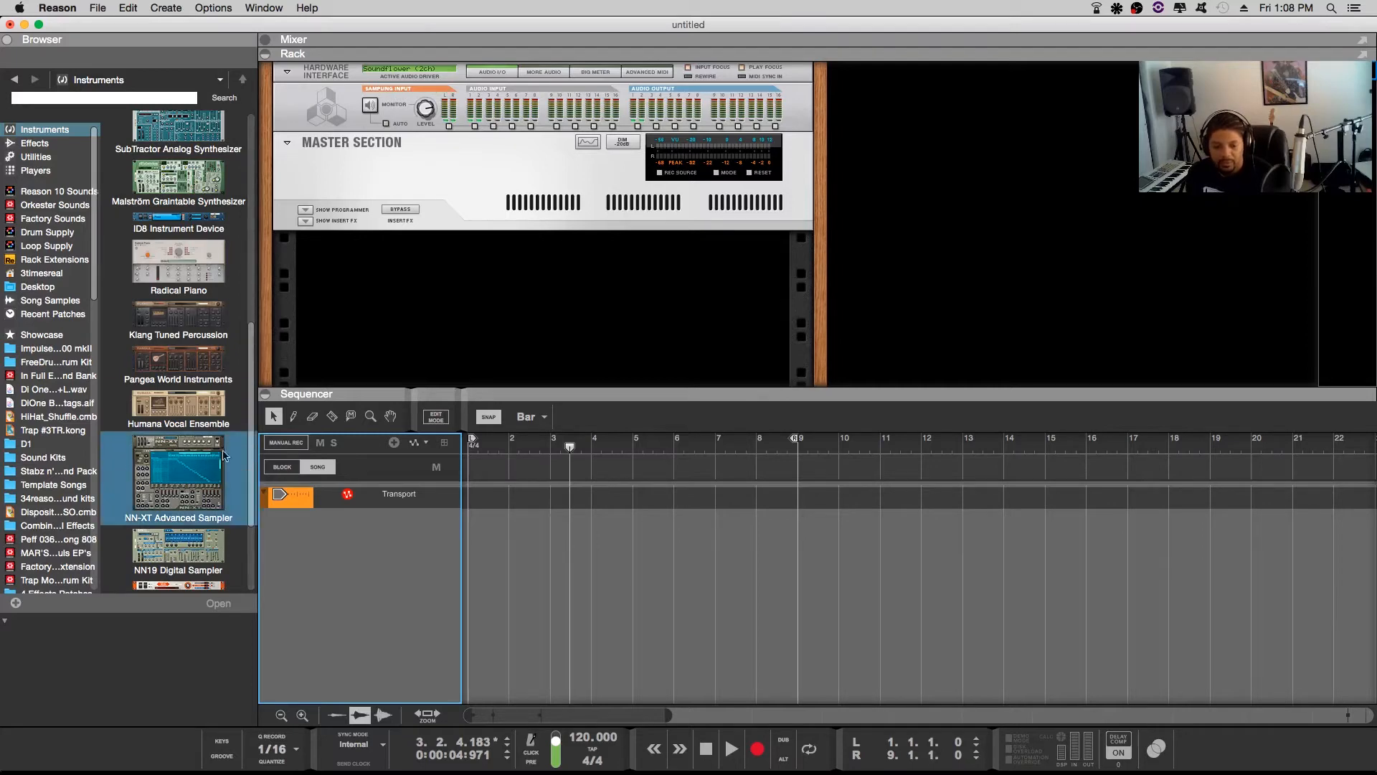
double_click(190, 471)
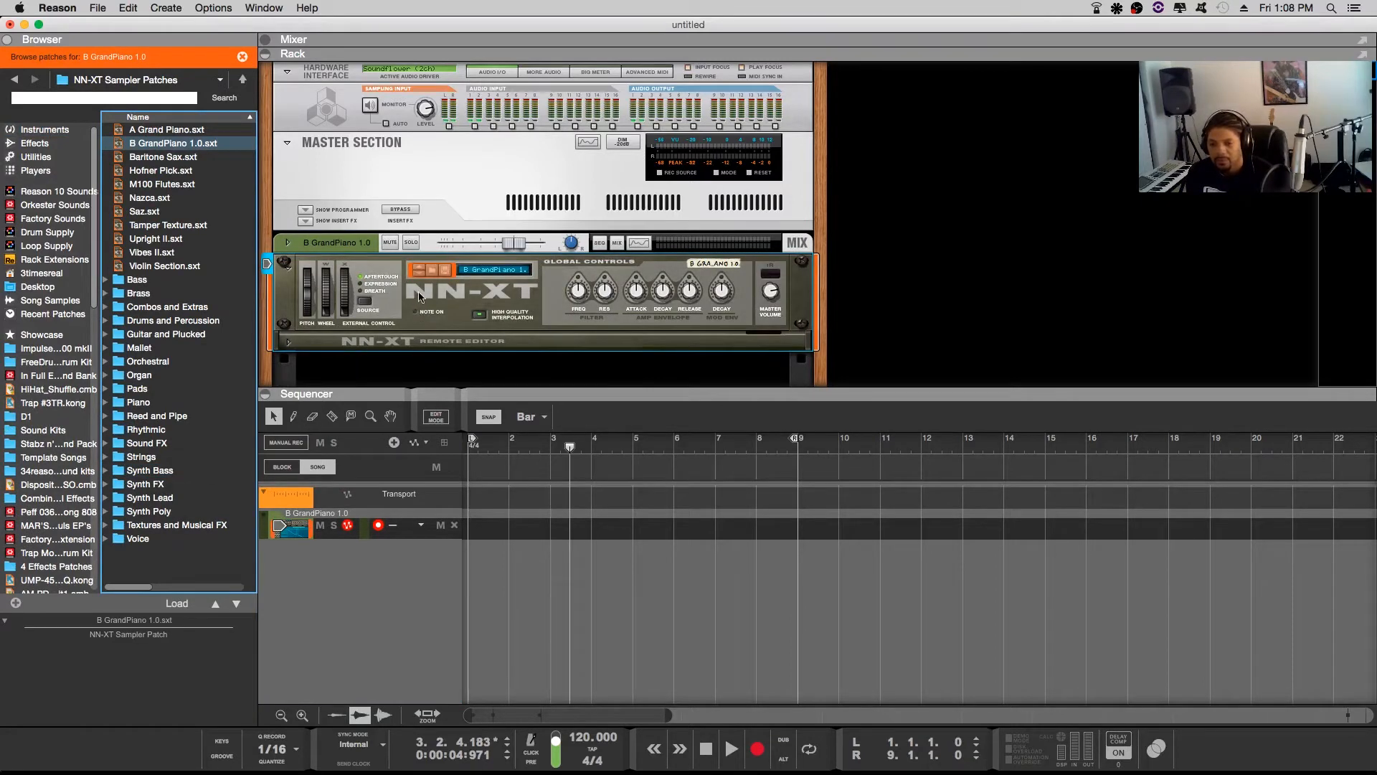
right_click(422, 317)
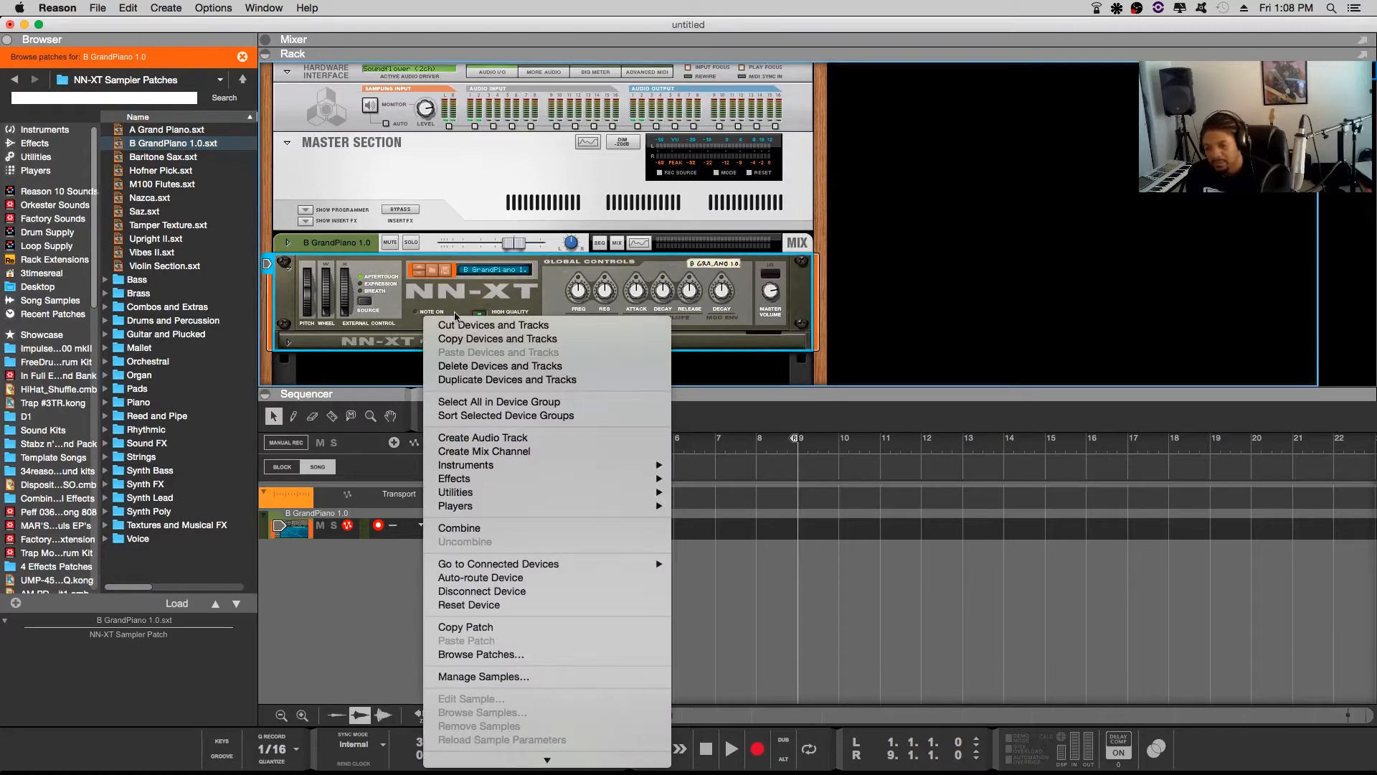
left_click(462, 606)
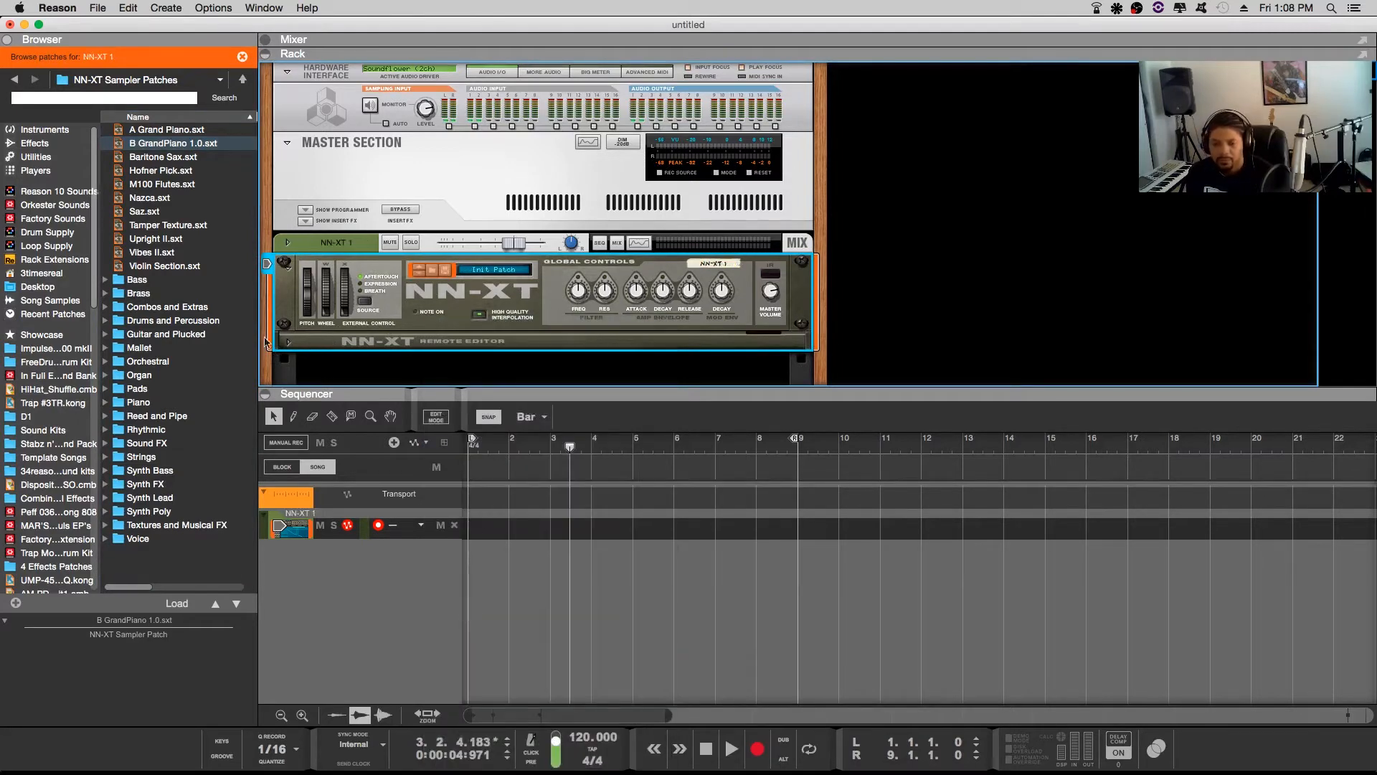
Expand the NN-XT remote editor and load Vocal_Pose For The Photo.wav into its key map
left_click(290, 343)
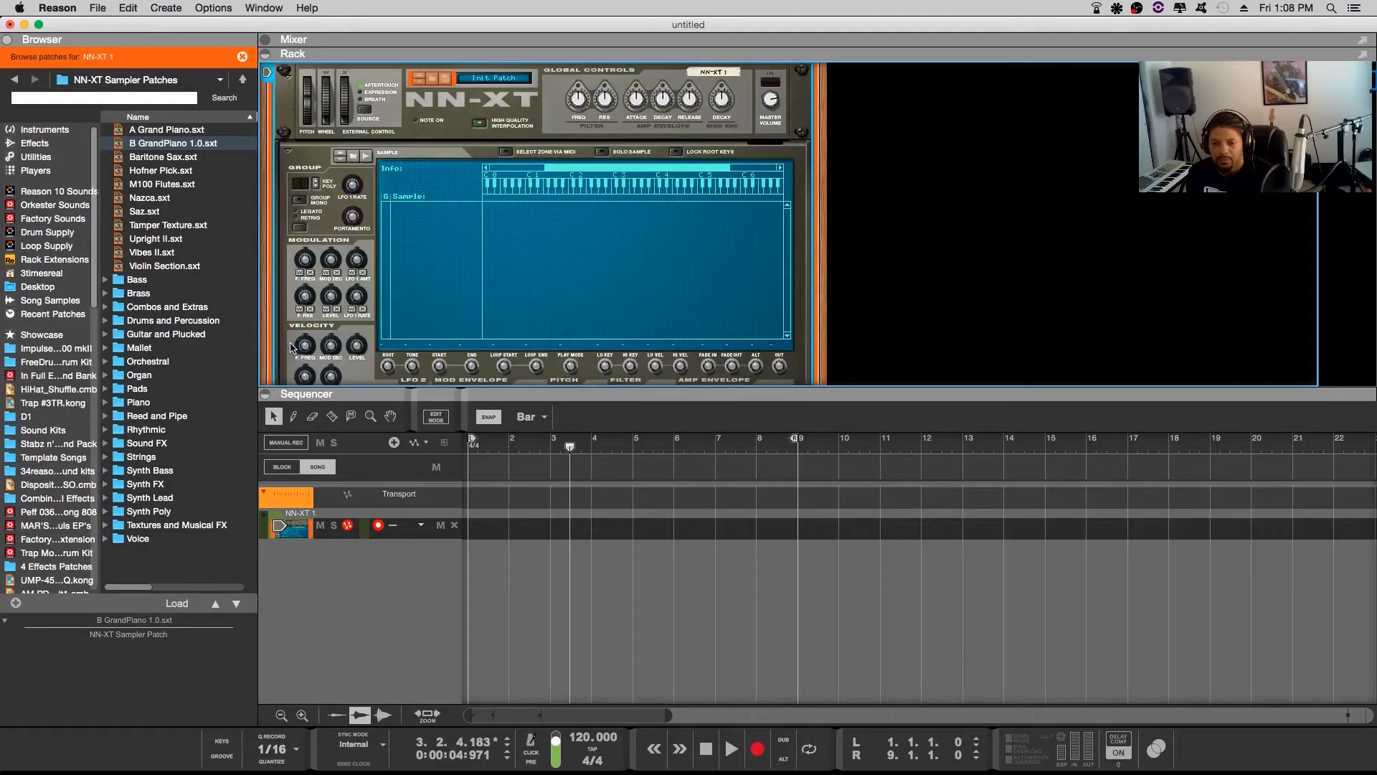
left_click(353, 157)
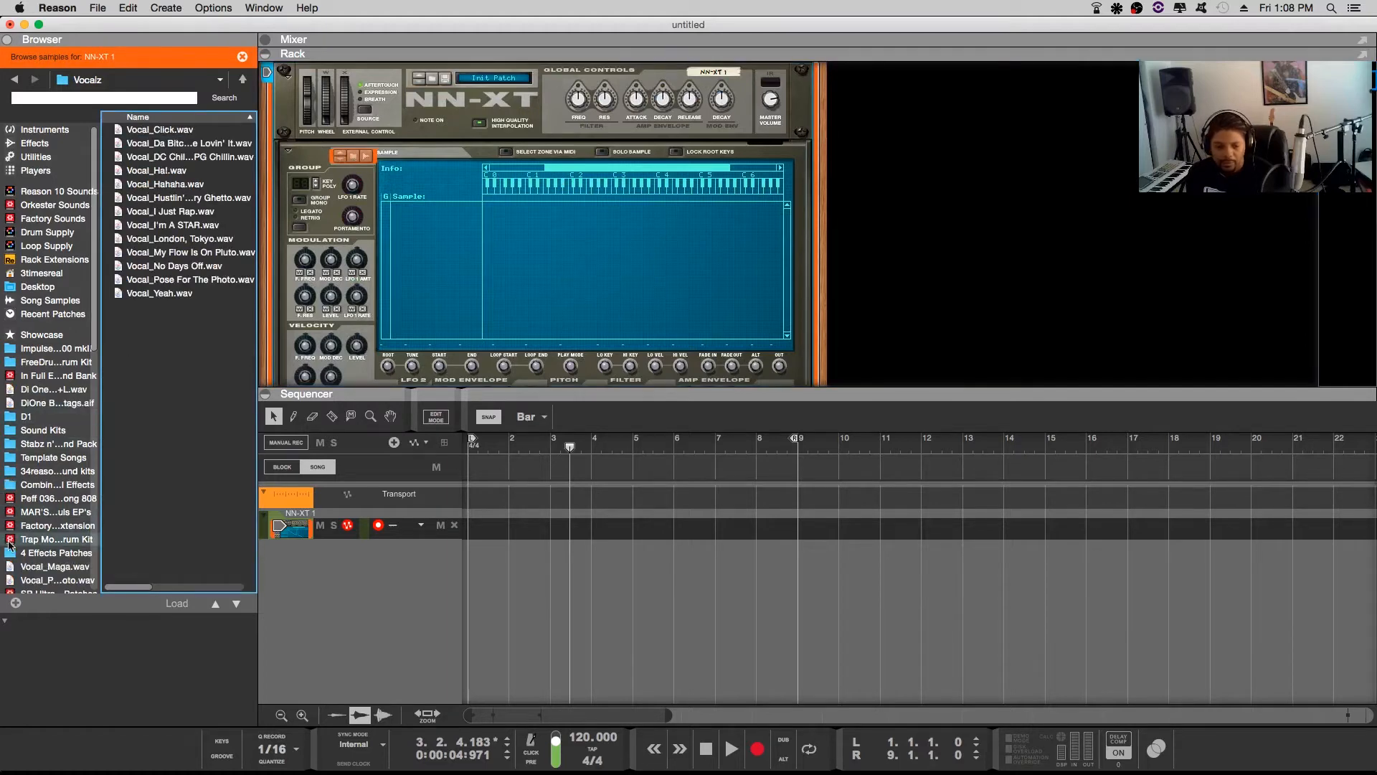
left_click(17, 580)
left_click_drag(17, 578, 533, 268)
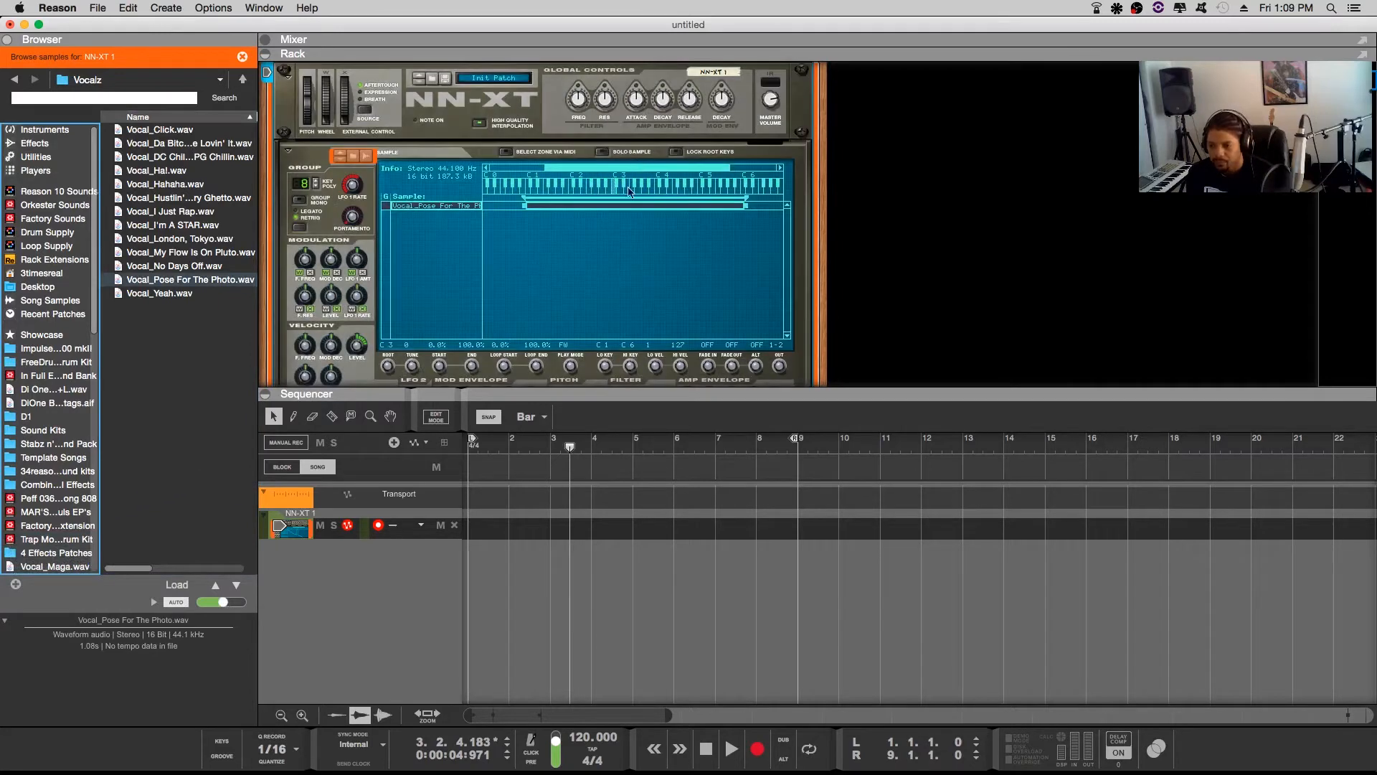
Open the loaded vocal sample for editing and audition it with Soundflower (2ch) output routed to Mbox Pro
right_click(619, 207)
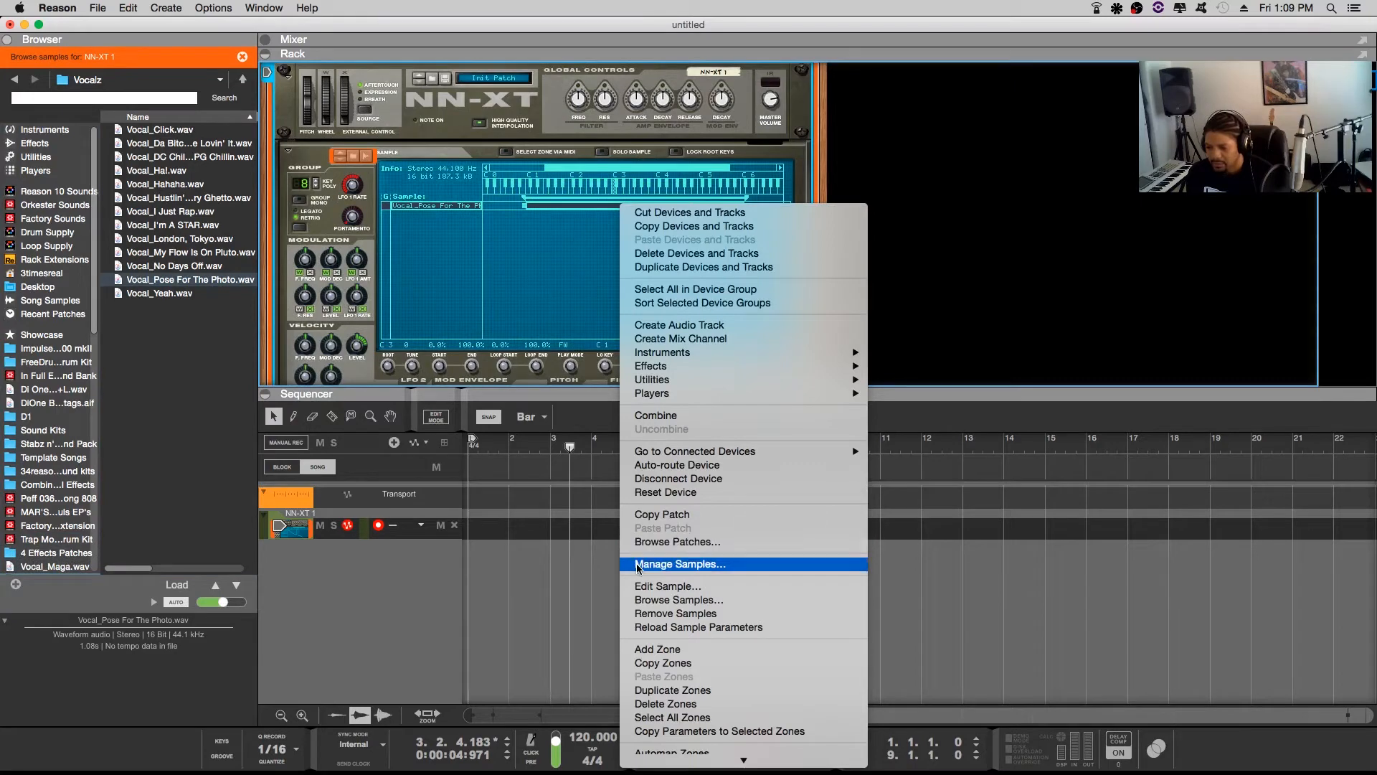
left_click(646, 587)
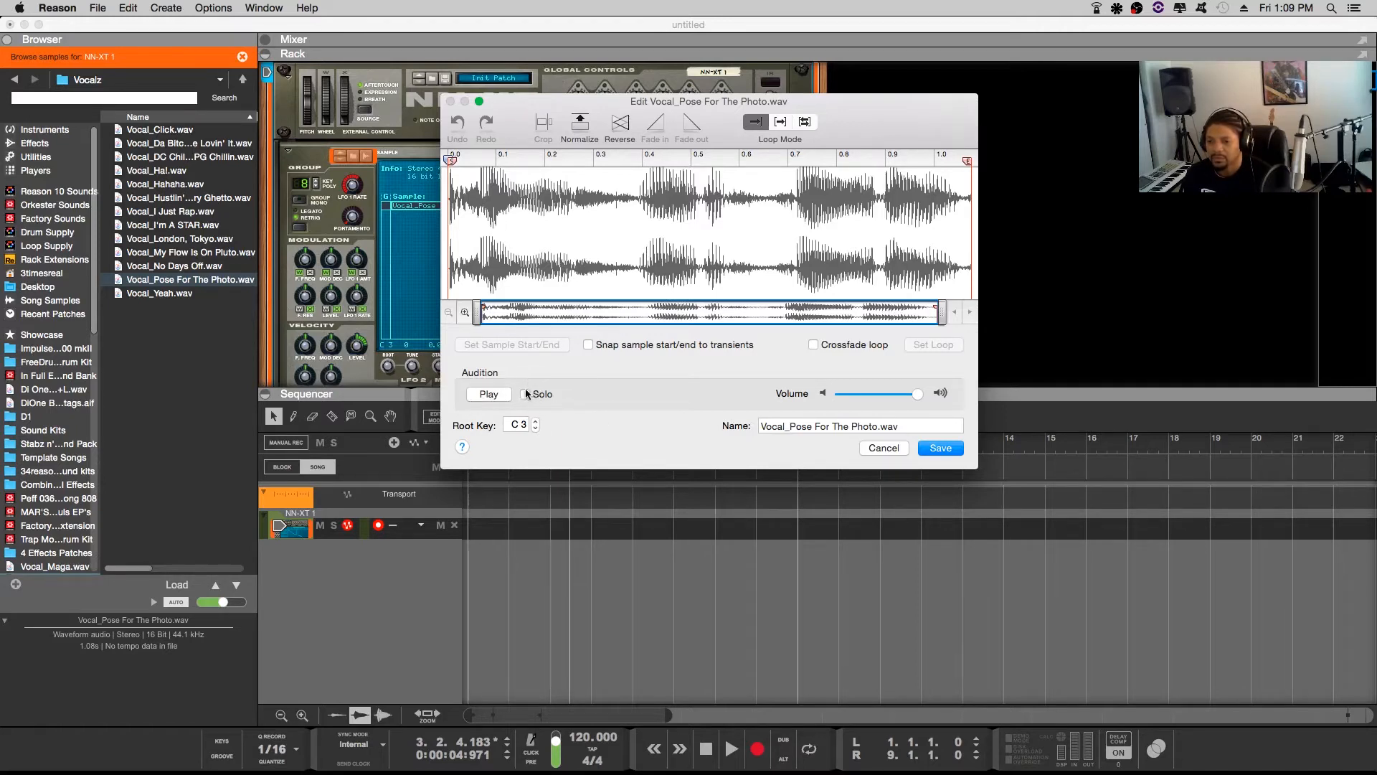
left_click(501, 396)
left_click(1117, 8)
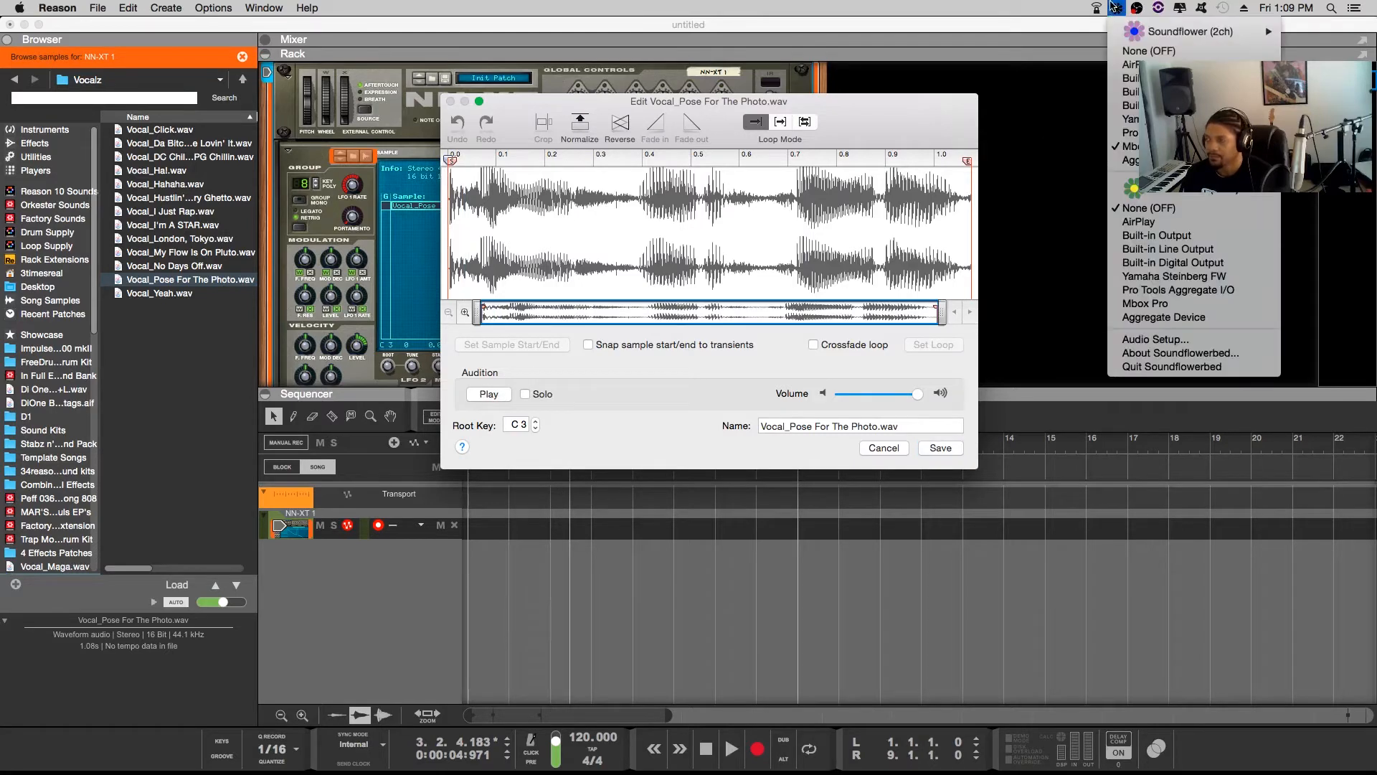
left_click(1116, 148)
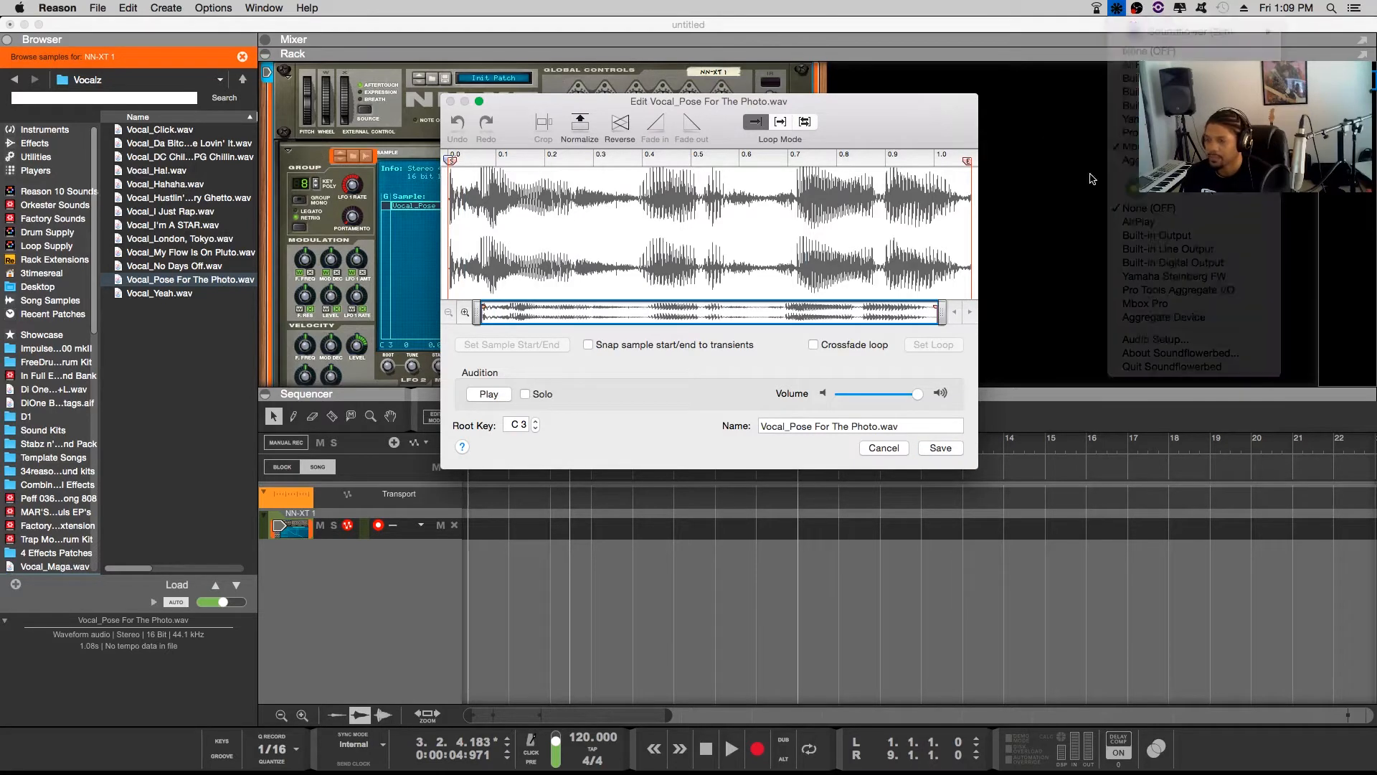
left_click(489, 394)
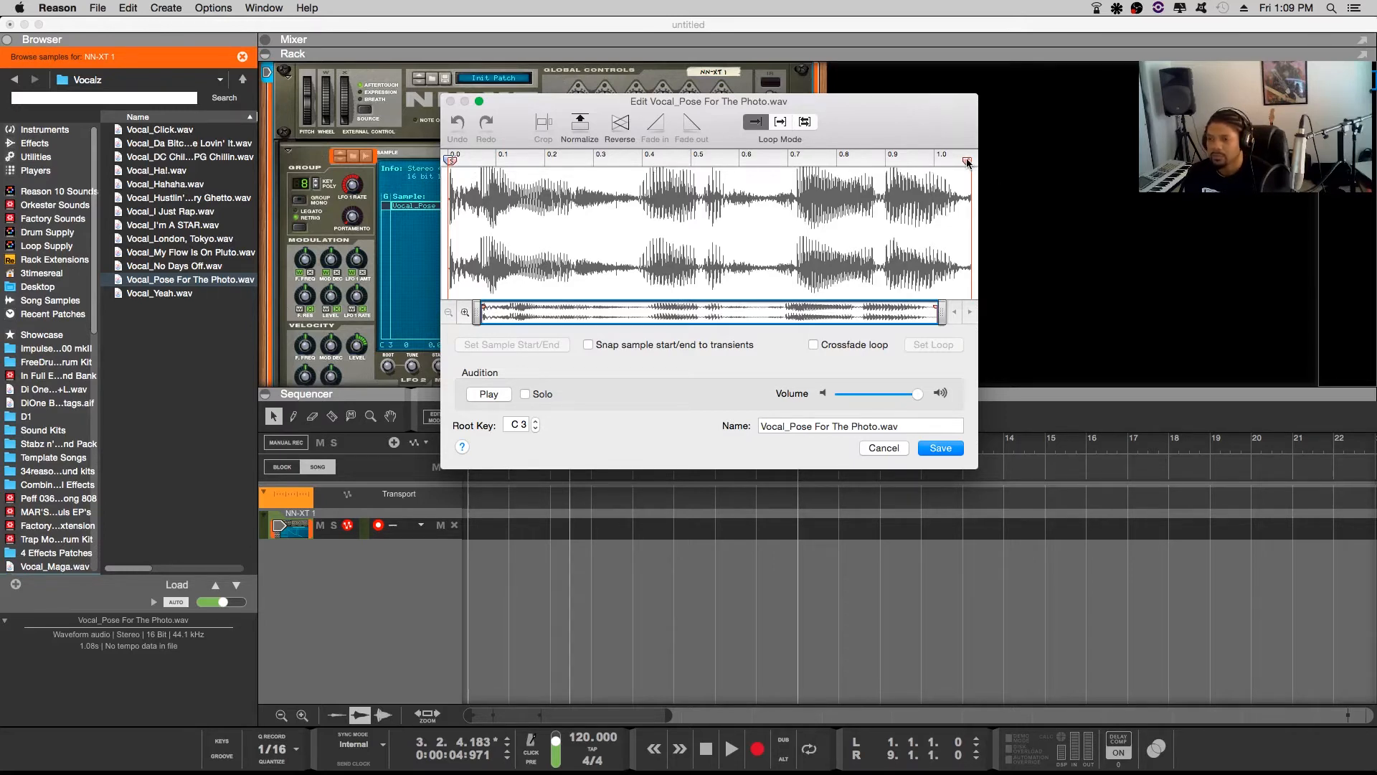
Audition the vocal with the sample end set to about 0.39 s, and return the end marker to full length
mouse_move(967, 162)
left_mouse_down()
mouse_move(933, 183)
mouse_move(625, 242)
mouse_move(969, 237)
mouse_move(623, 239)
mouse_move(636, 240)
left_mouse_up()
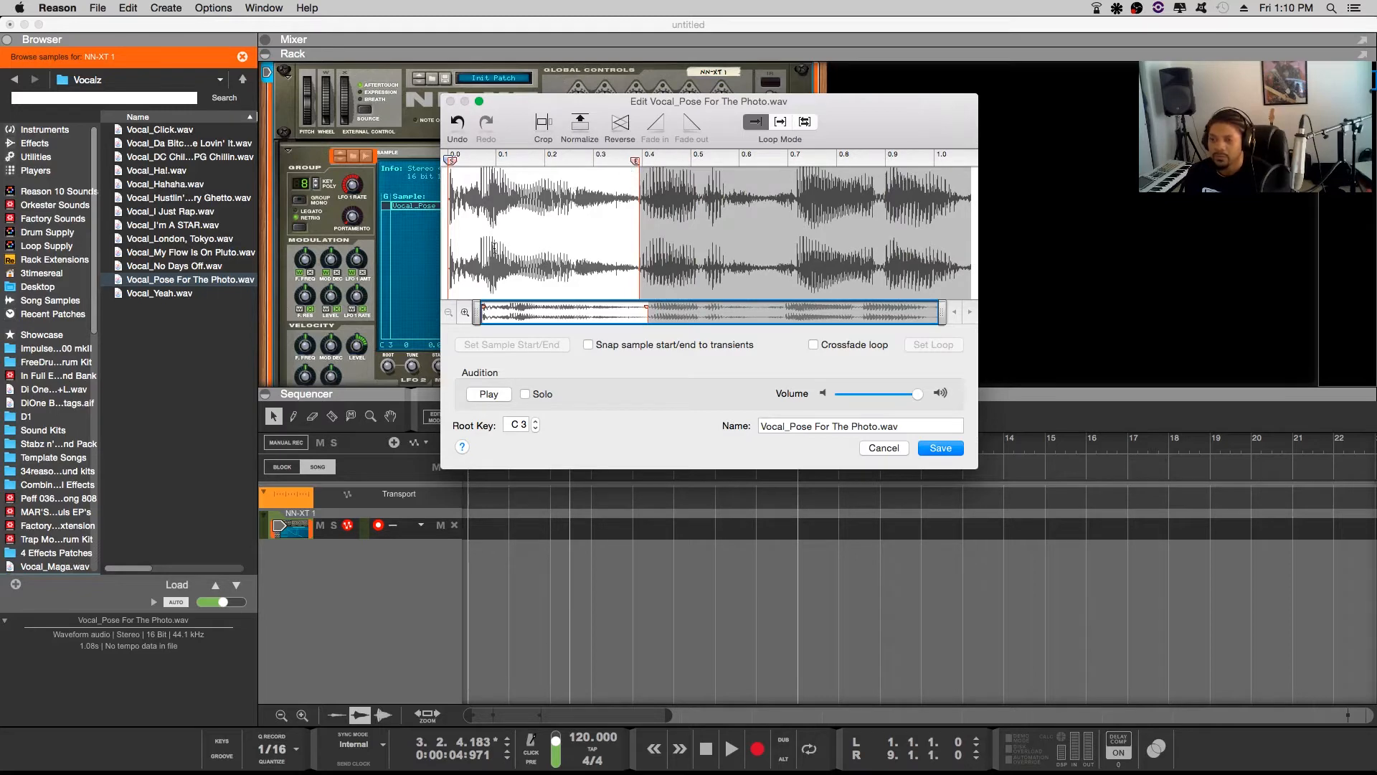
left_click(480, 398)
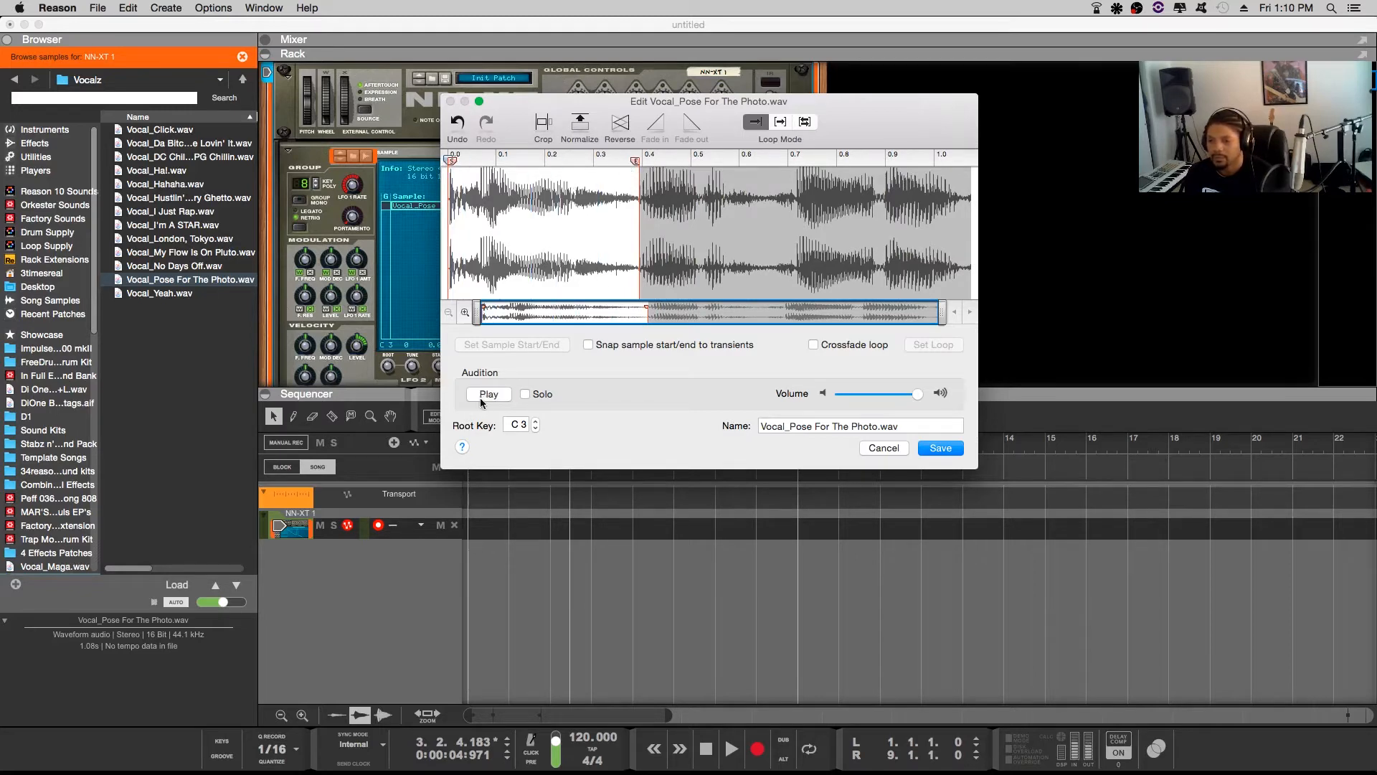
left_click(480, 398)
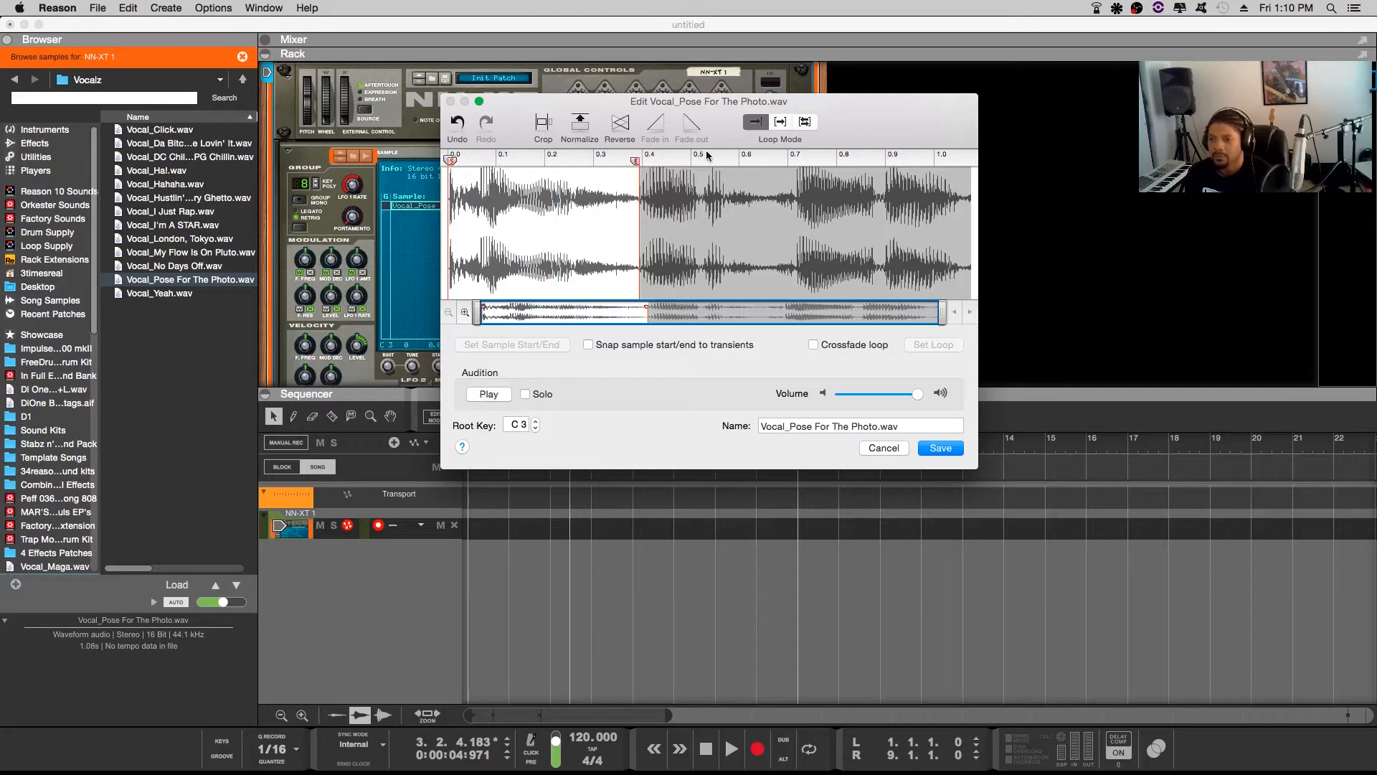
mouse_move(640, 161)
left_mouse_down()
mouse_move(879, 162)
mouse_move(994, 124)
left_mouse_up()
mouse_move(636, 161)
left_mouse_down()
mouse_move(950, 162)
mouse_move(993, 113)
left_mouse_up()
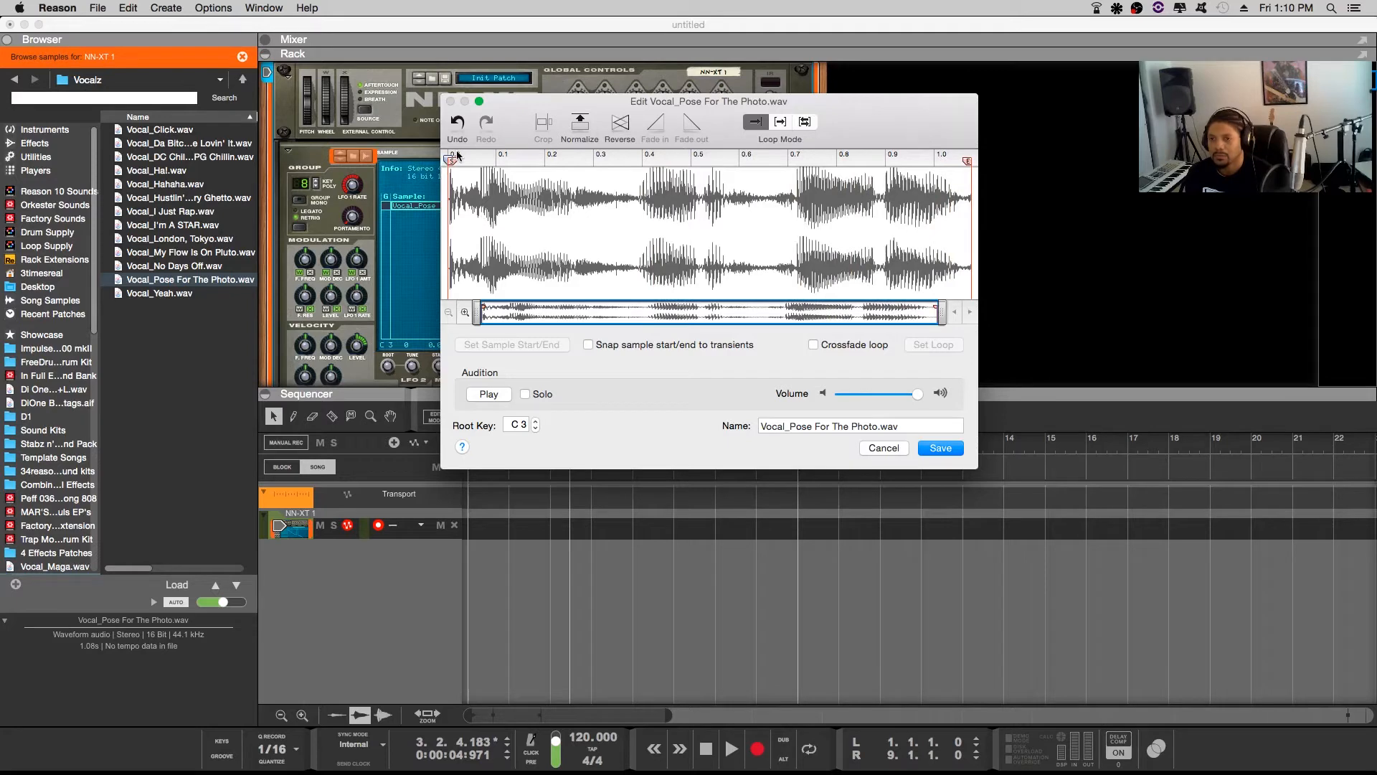
Crop the vocal to start at about 0.39 s and audition the cropped sample
left_click_drag(452, 160, 535, 160)
mouse_move(634, 150)
left_mouse_down()
mouse_move(667, 161)
mouse_move(643, 161)
left_mouse_up()
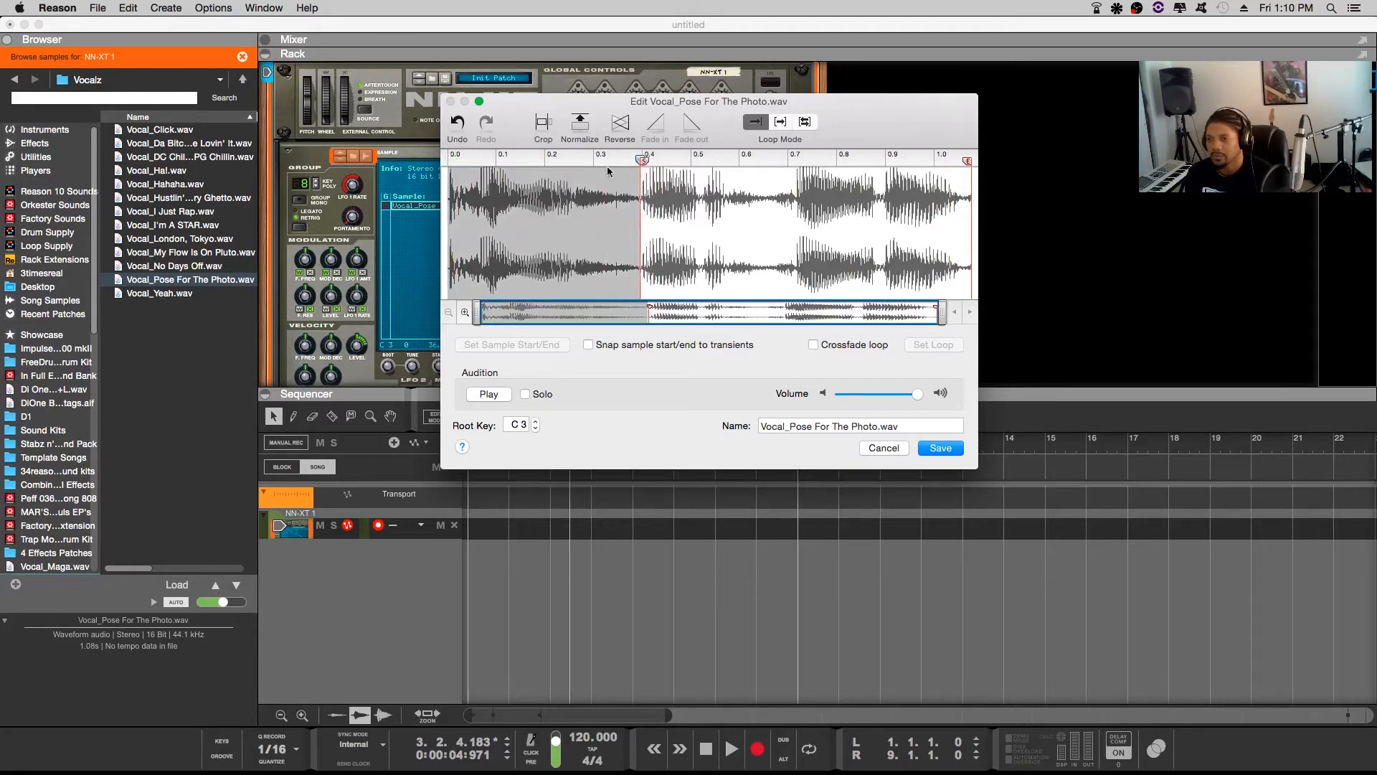
left_click(545, 124)
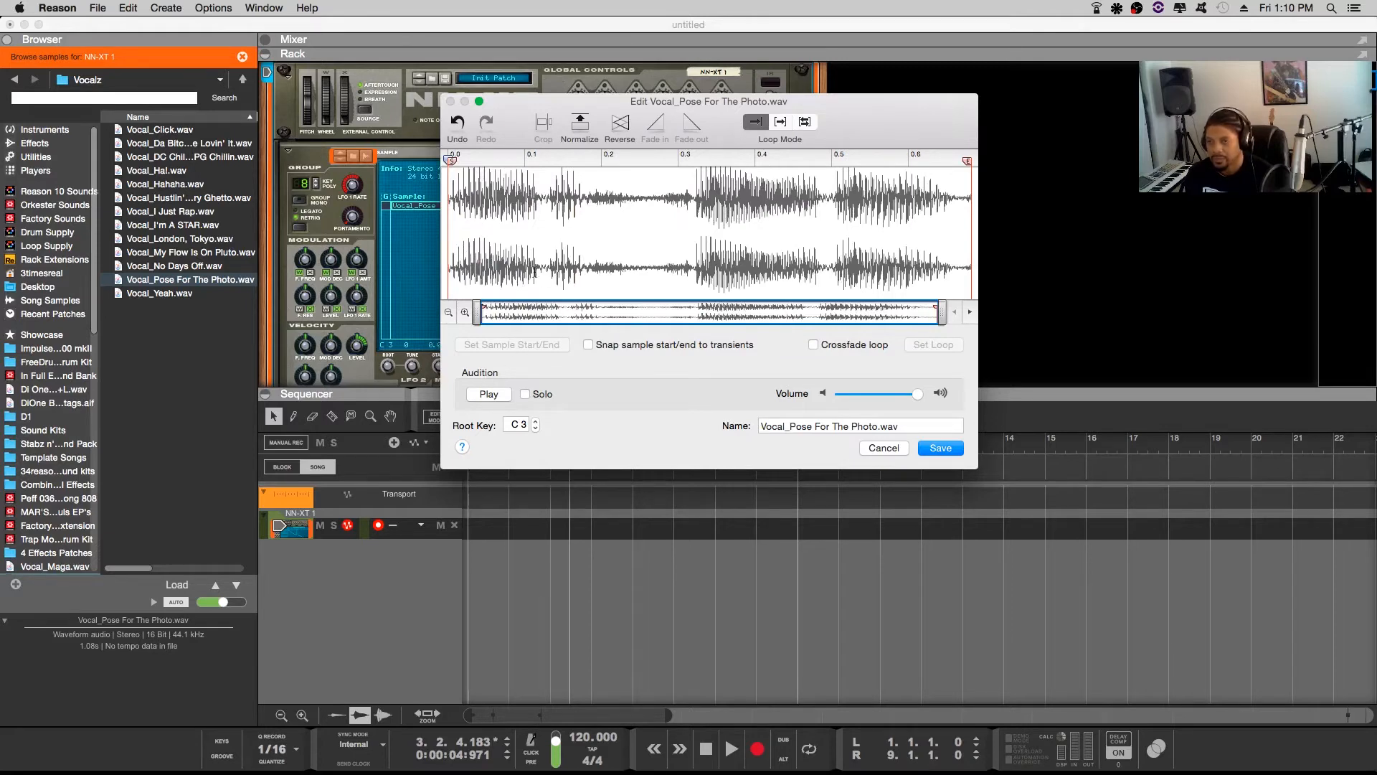
left_click(489, 394)
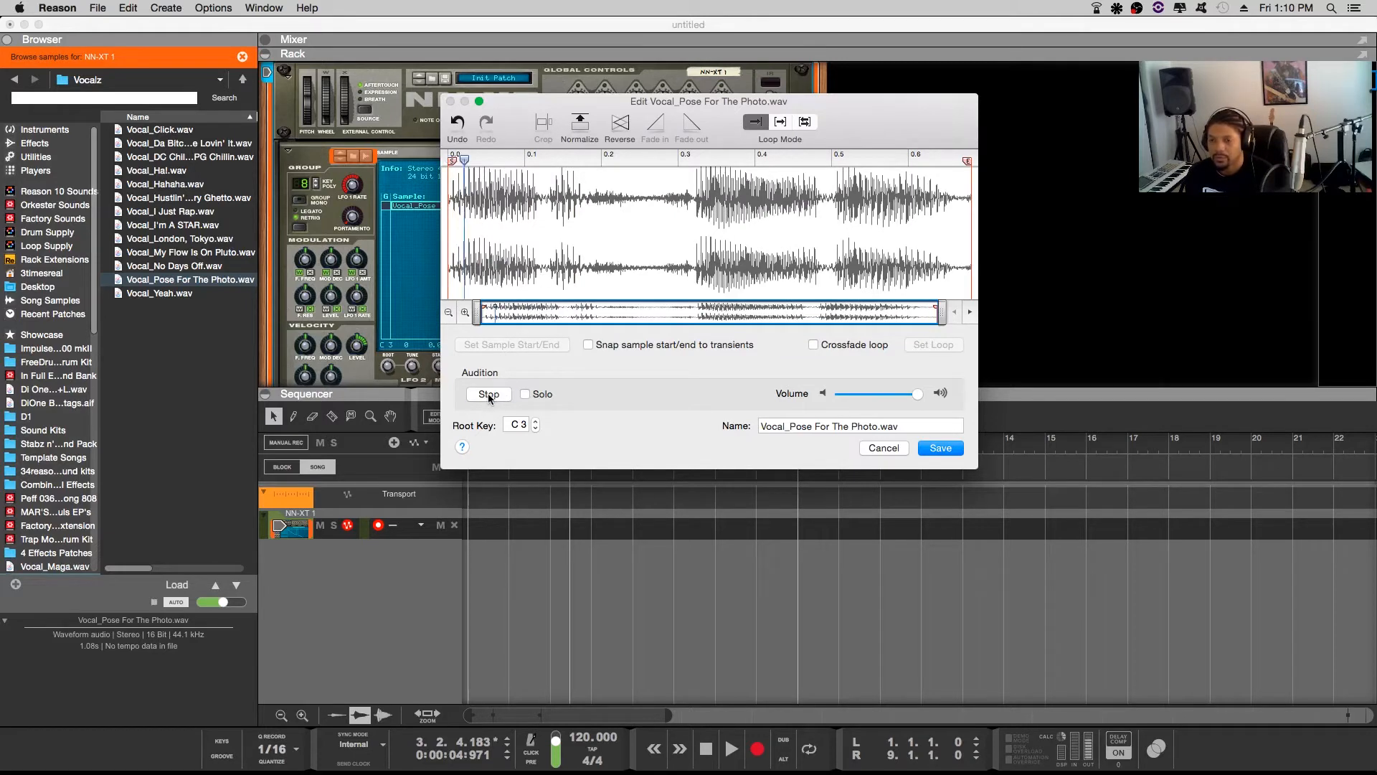
left_click(489, 394)
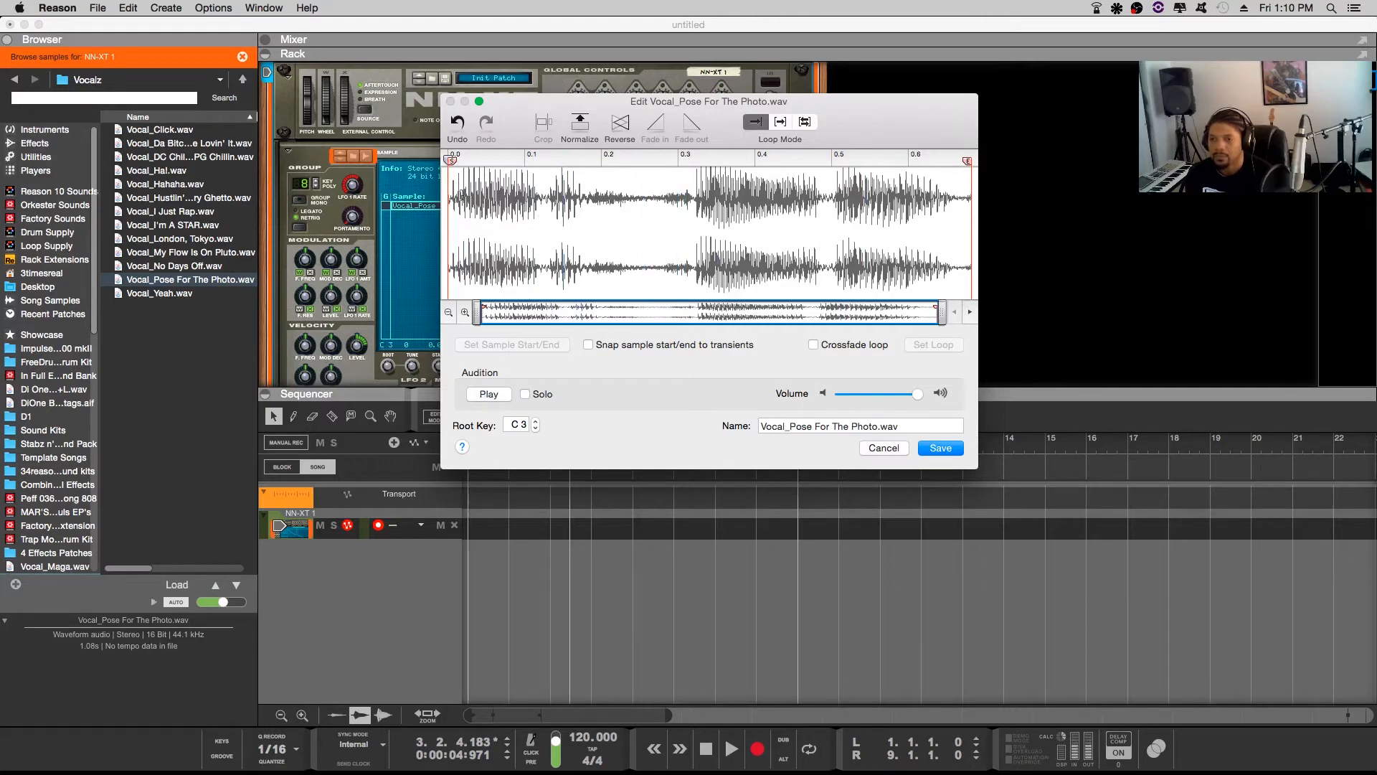
Undo the crop and return the sample start marker to the beginning of the waveform
left_click(457, 125)
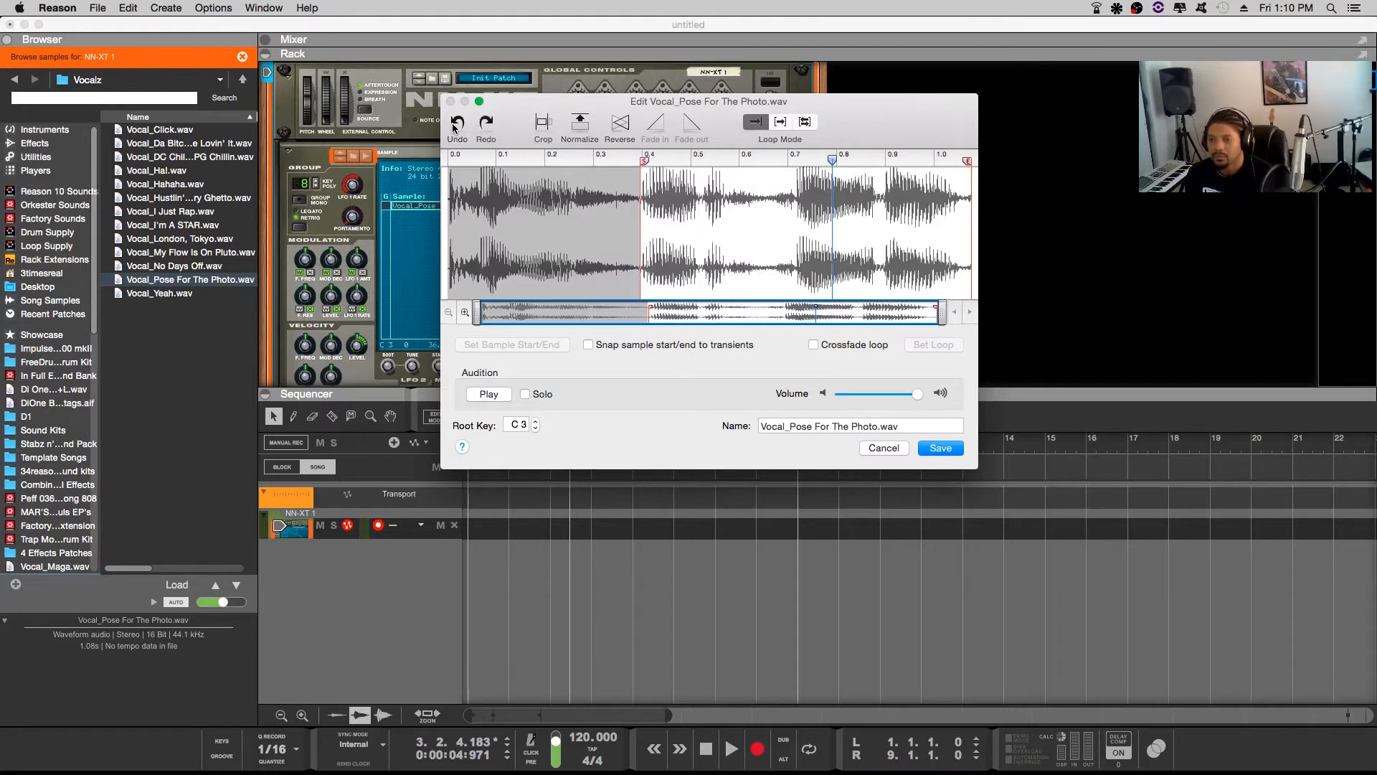
left_click_drag(644, 161, 451, 161)
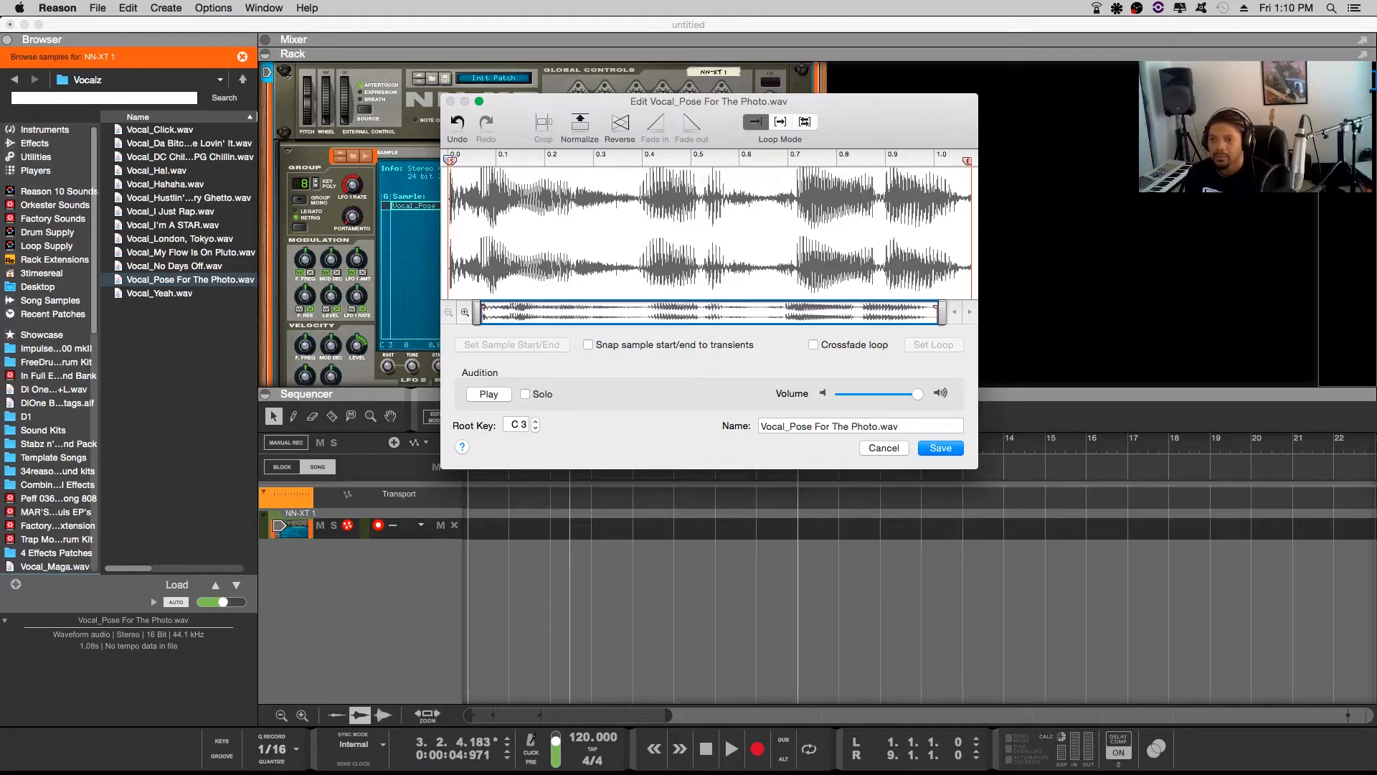
Audition a fade-in applied to about the first 0.25 s of the vocal, and undo it, clearing the selection
left_click_drag(451, 192, 572, 194)
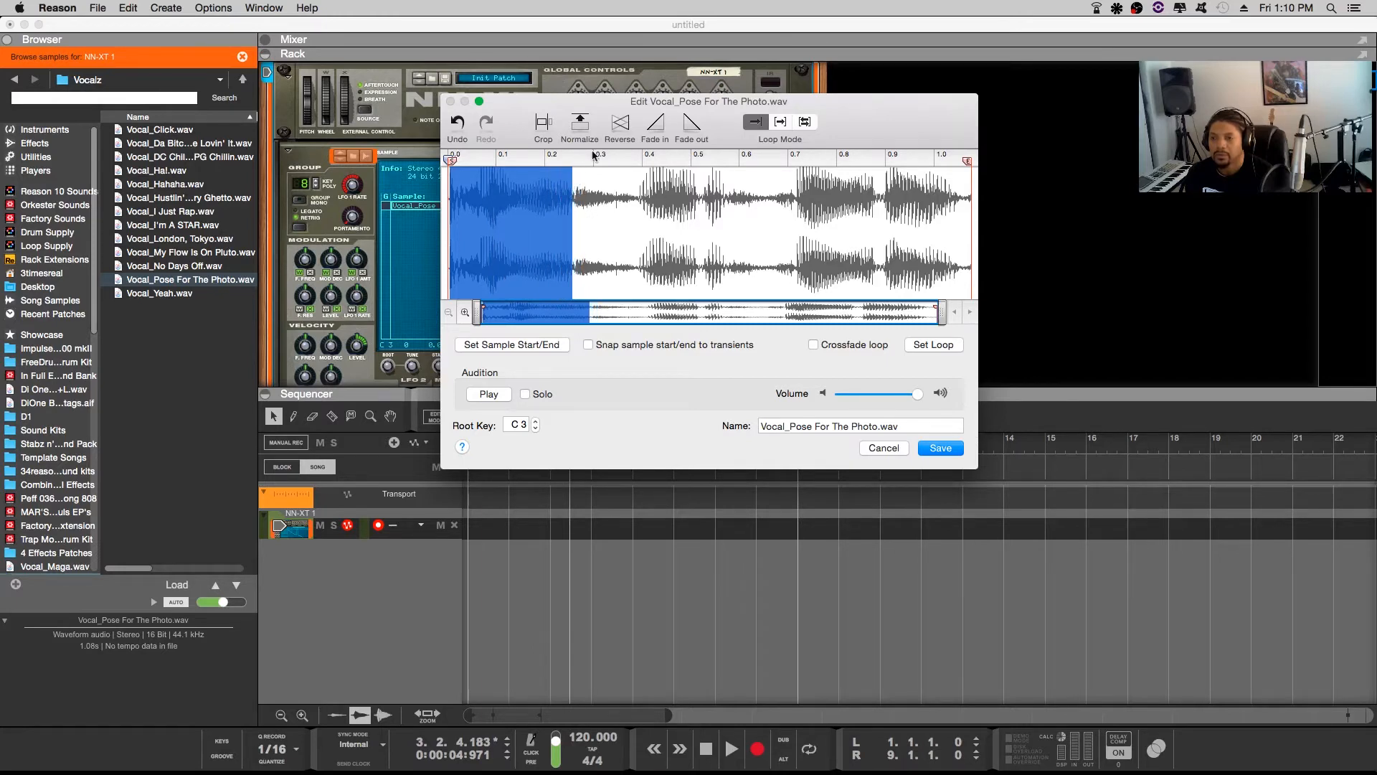
left_click(656, 125)
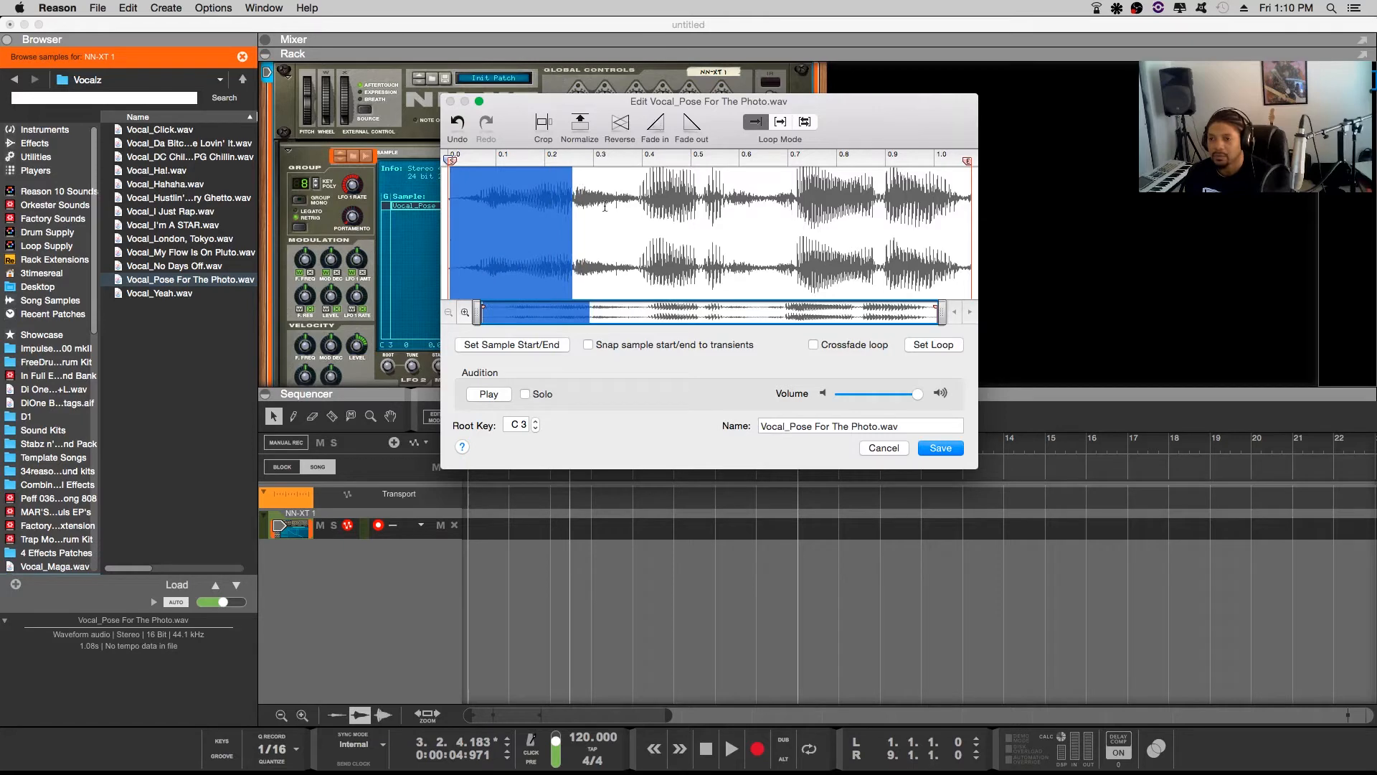
left_click(497, 395)
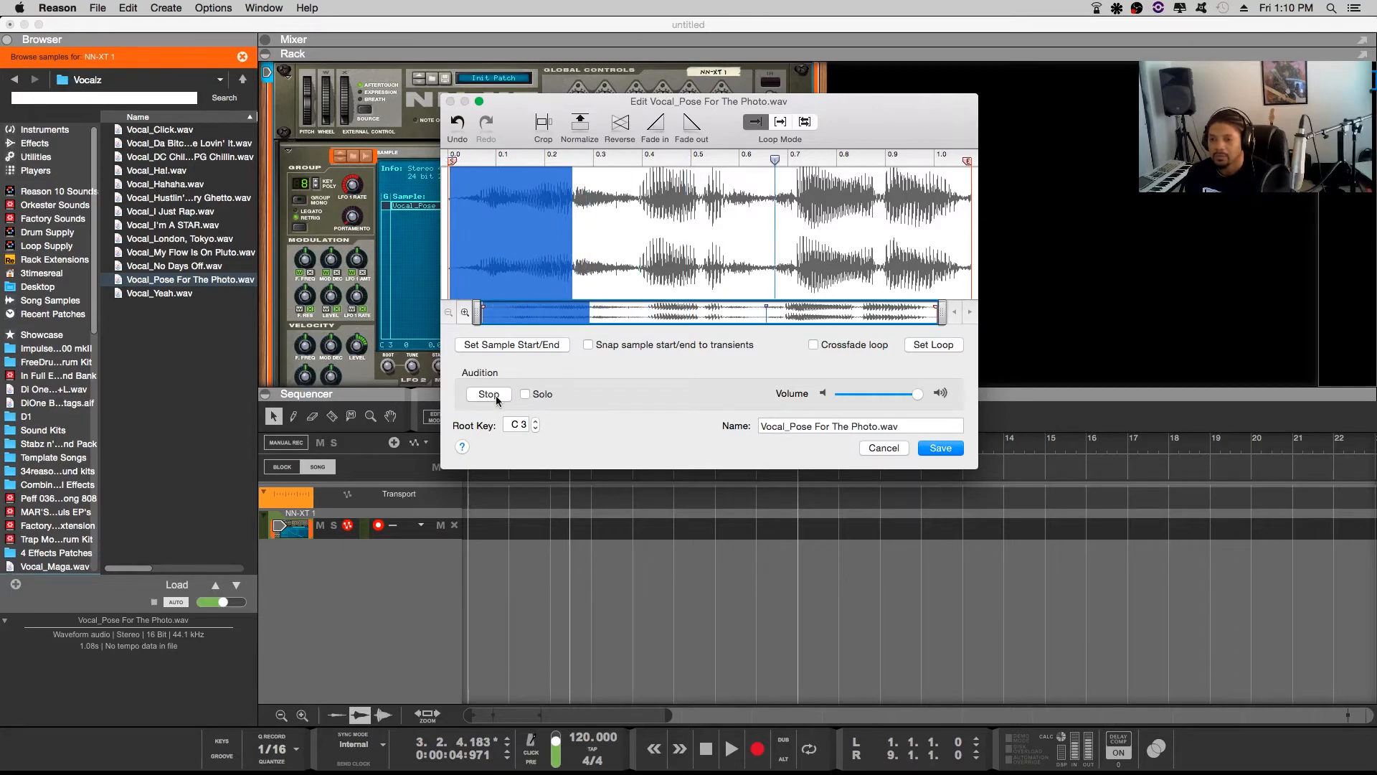
left_click(464, 139)
left_click(595, 162)
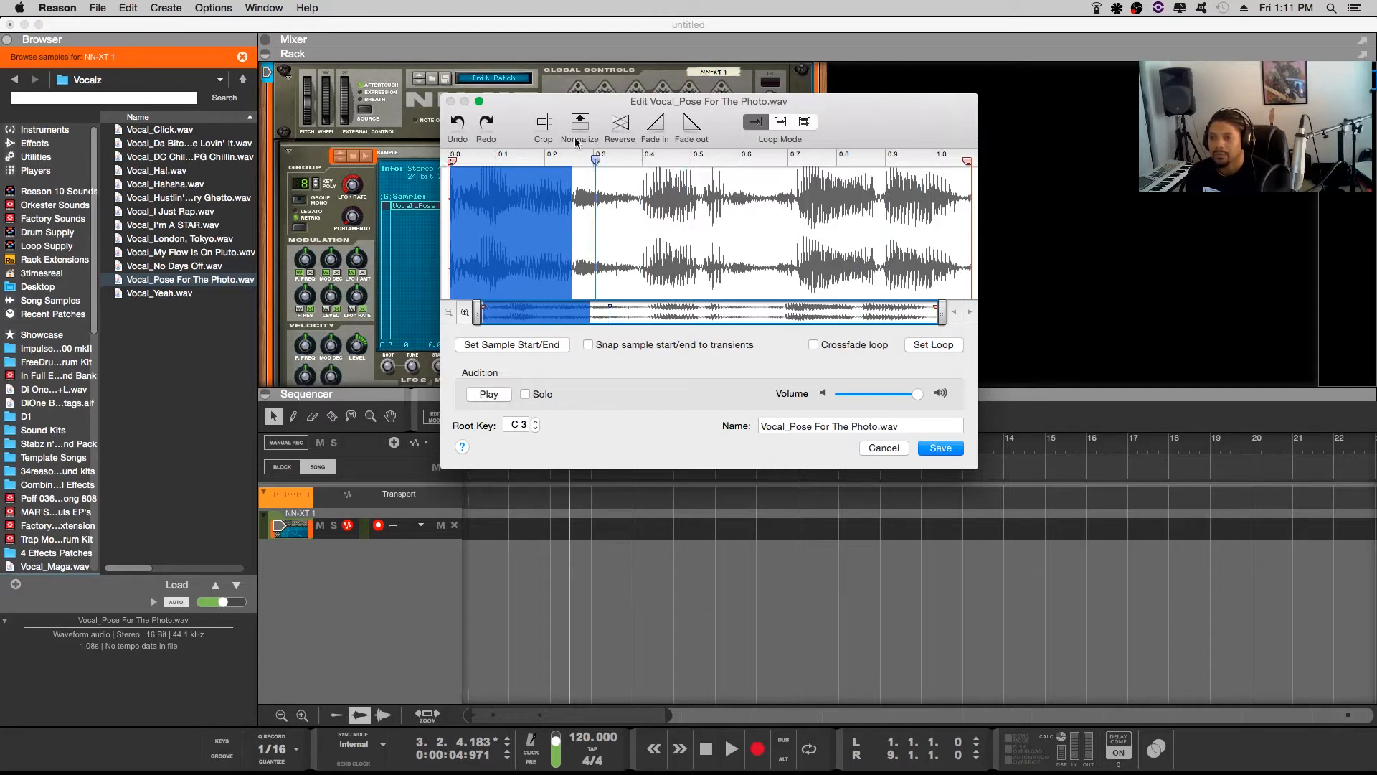
left_click(602, 208)
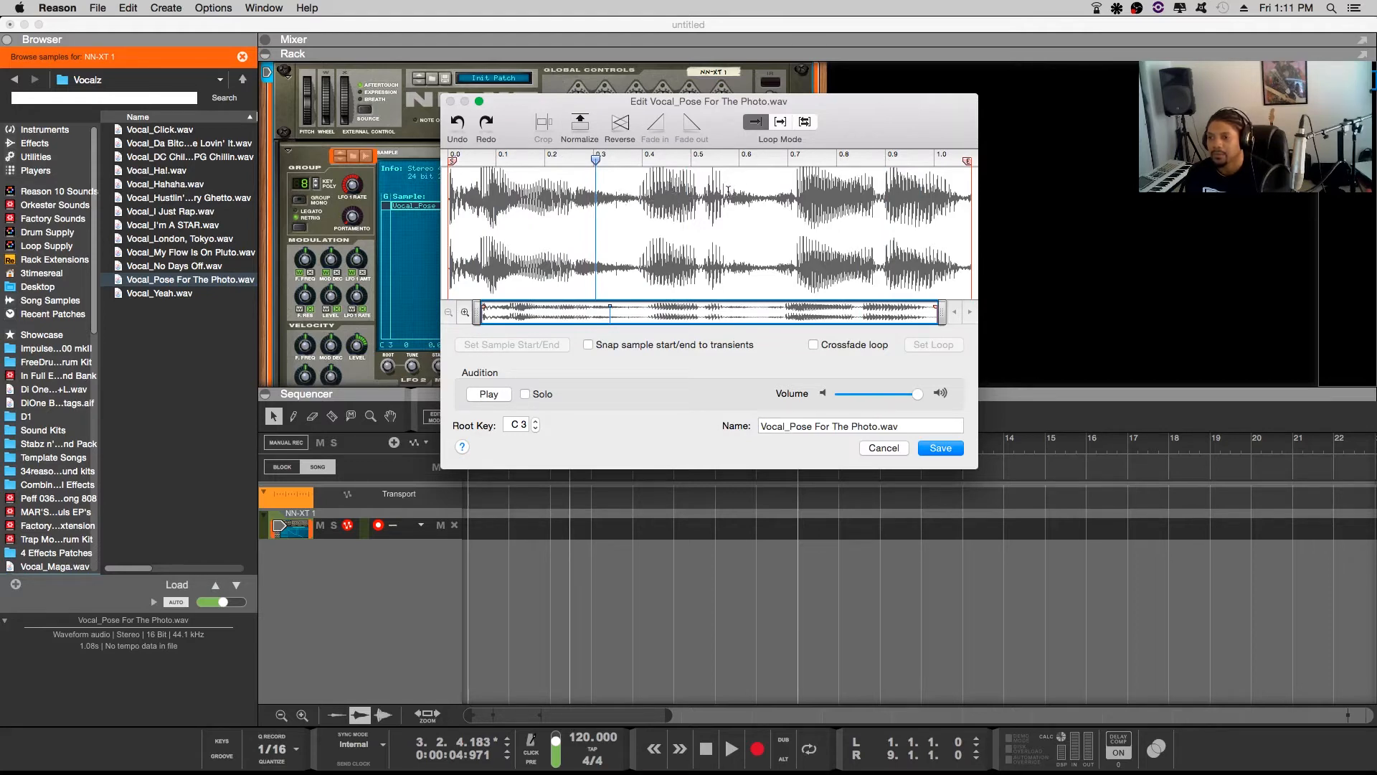
Apply a fade-out to the vocal section from about 0.39 s to 0.57 s
left_click_drag(728, 191, 640, 218)
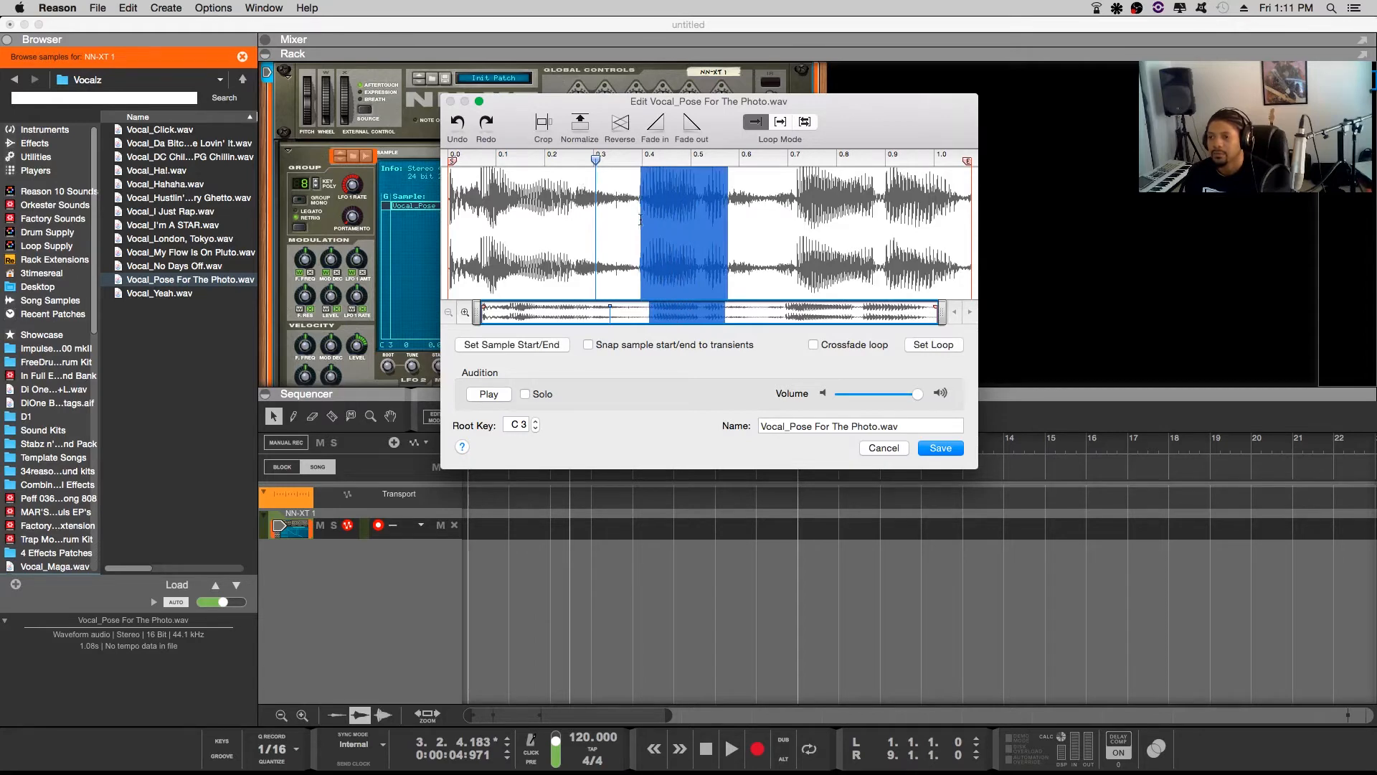
left_click(687, 125)
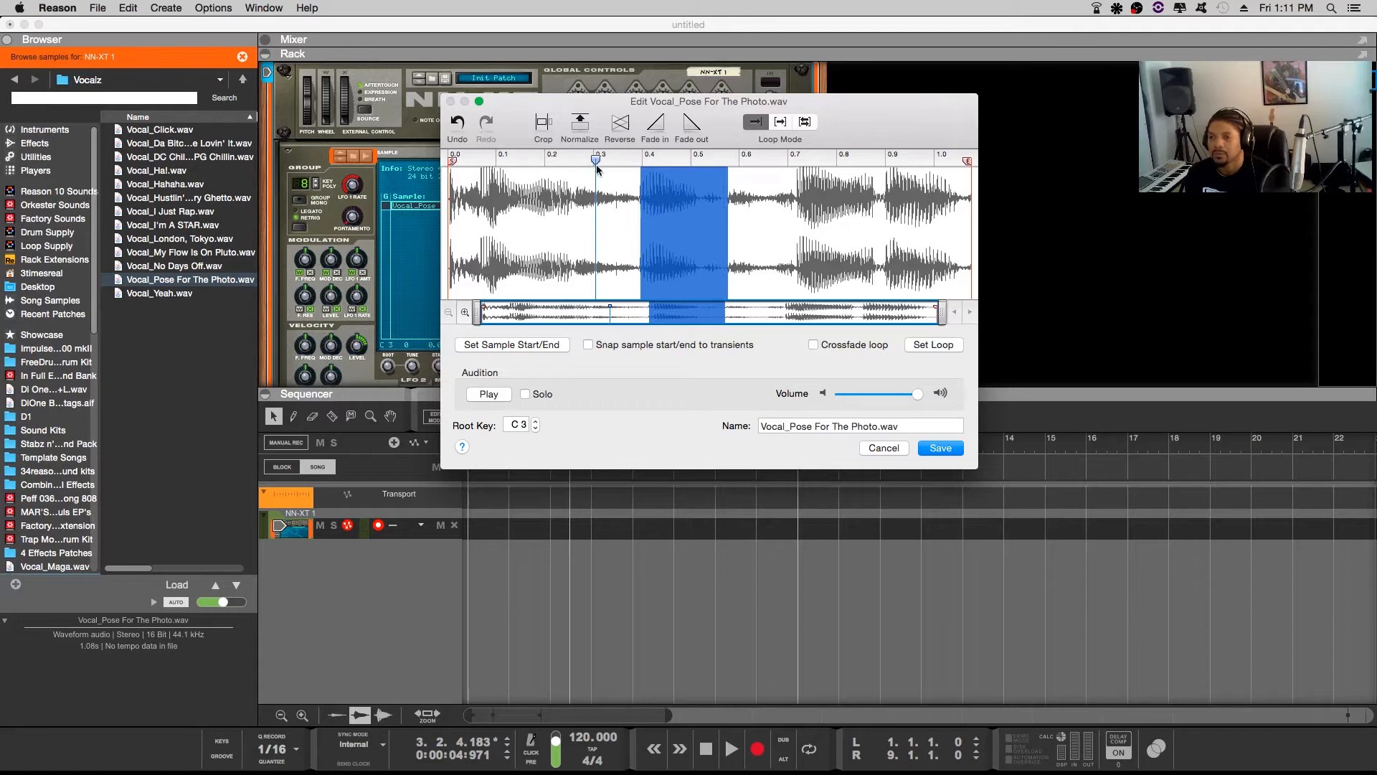
left_click_drag(596, 165, 524, 183)
left_click(693, 160)
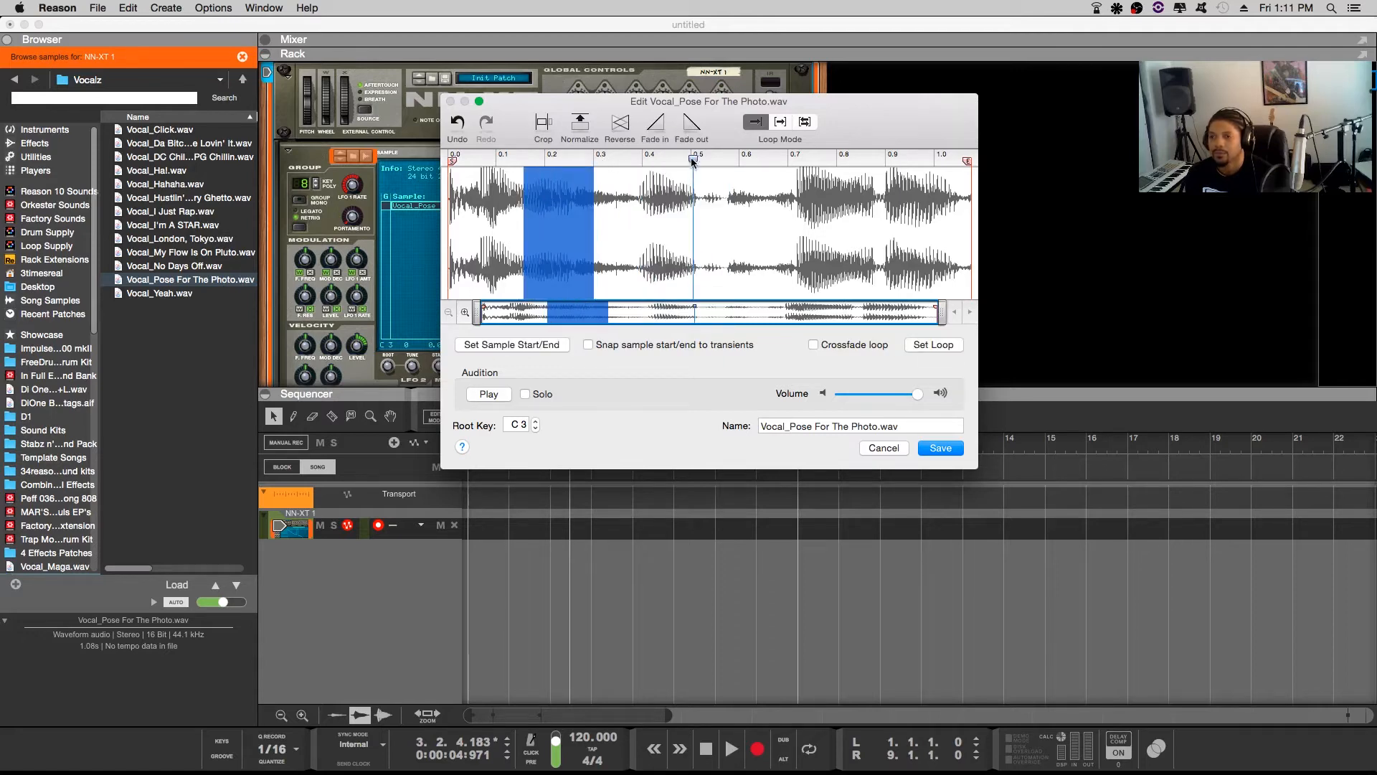
Audition a fade-in applied to the section from about 0.39 s to 0.54 s, and undo it, clearing the selection
left_click_drag(637, 176, 714, 211)
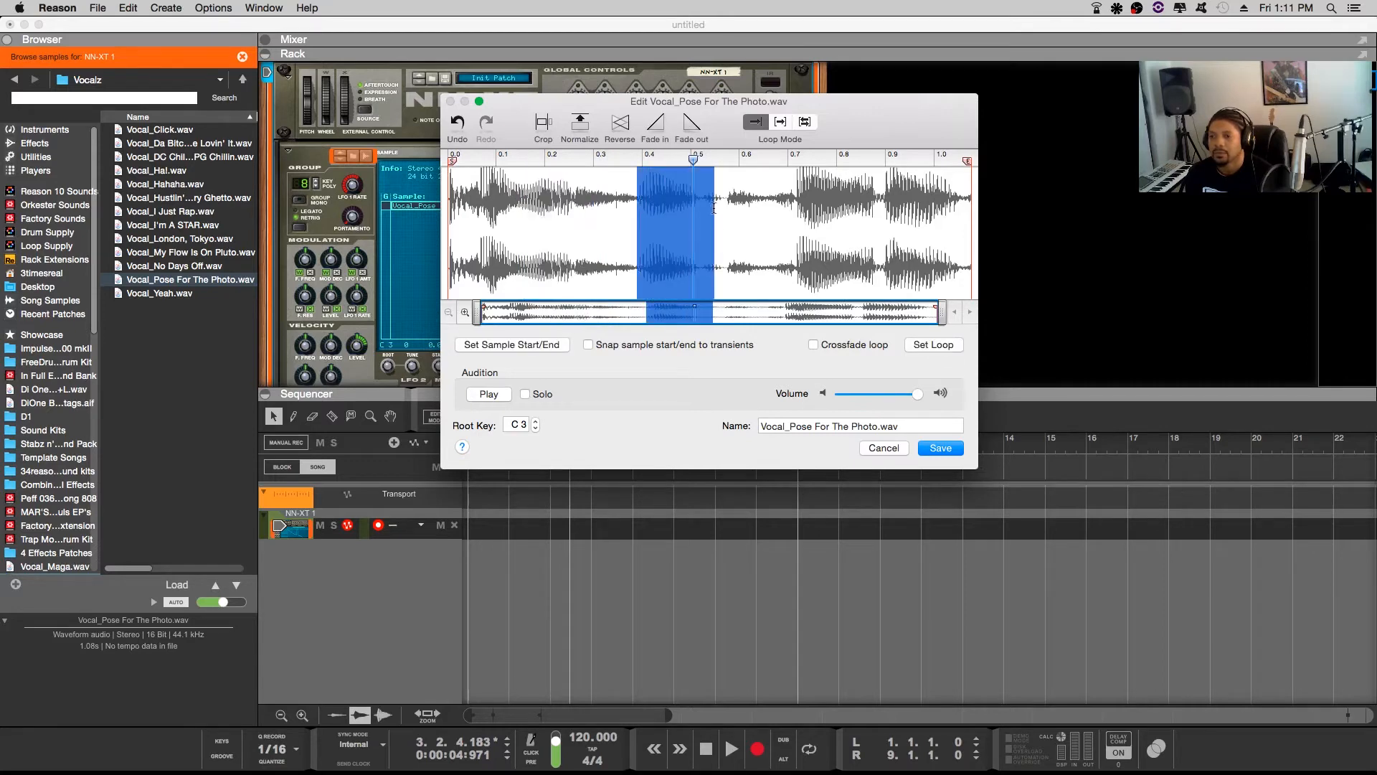
left_click(453, 159)
left_click(655, 127)
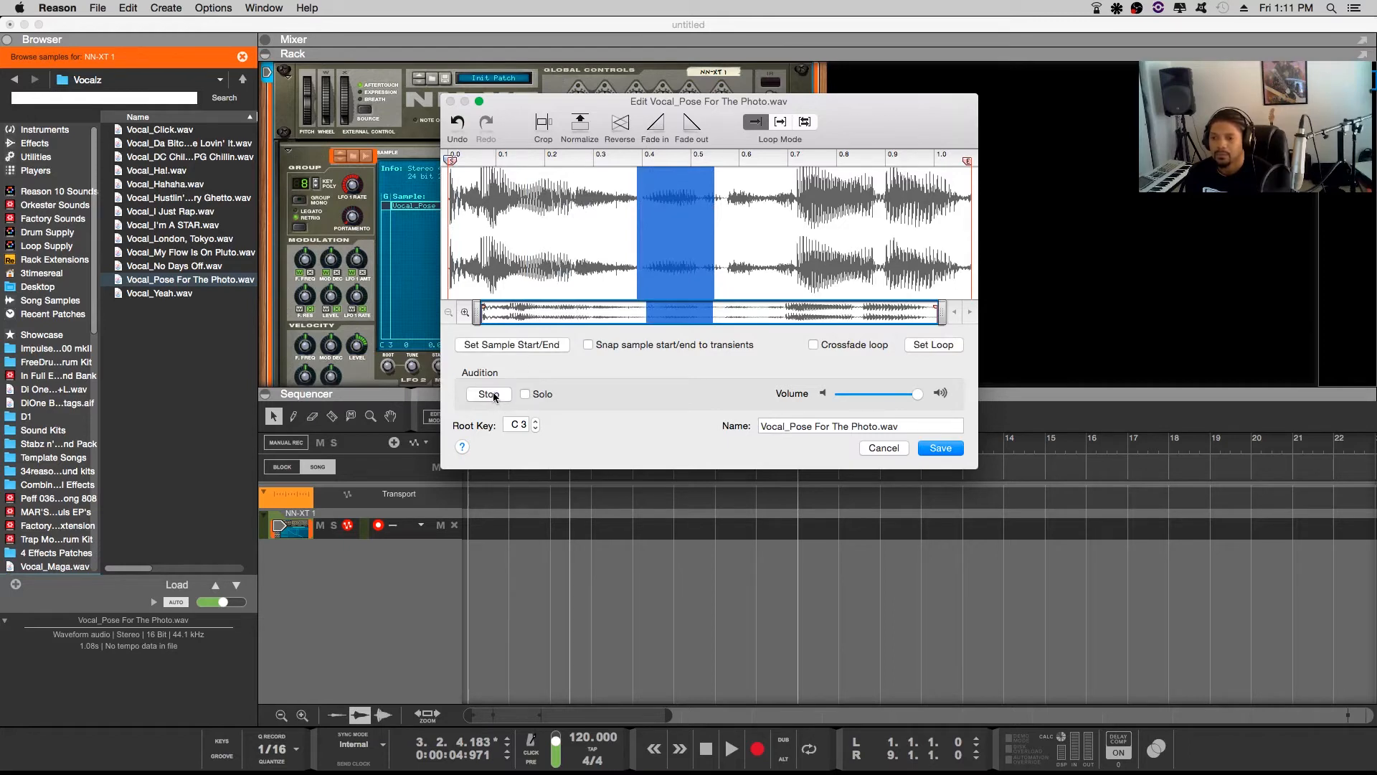
left_click(493, 395)
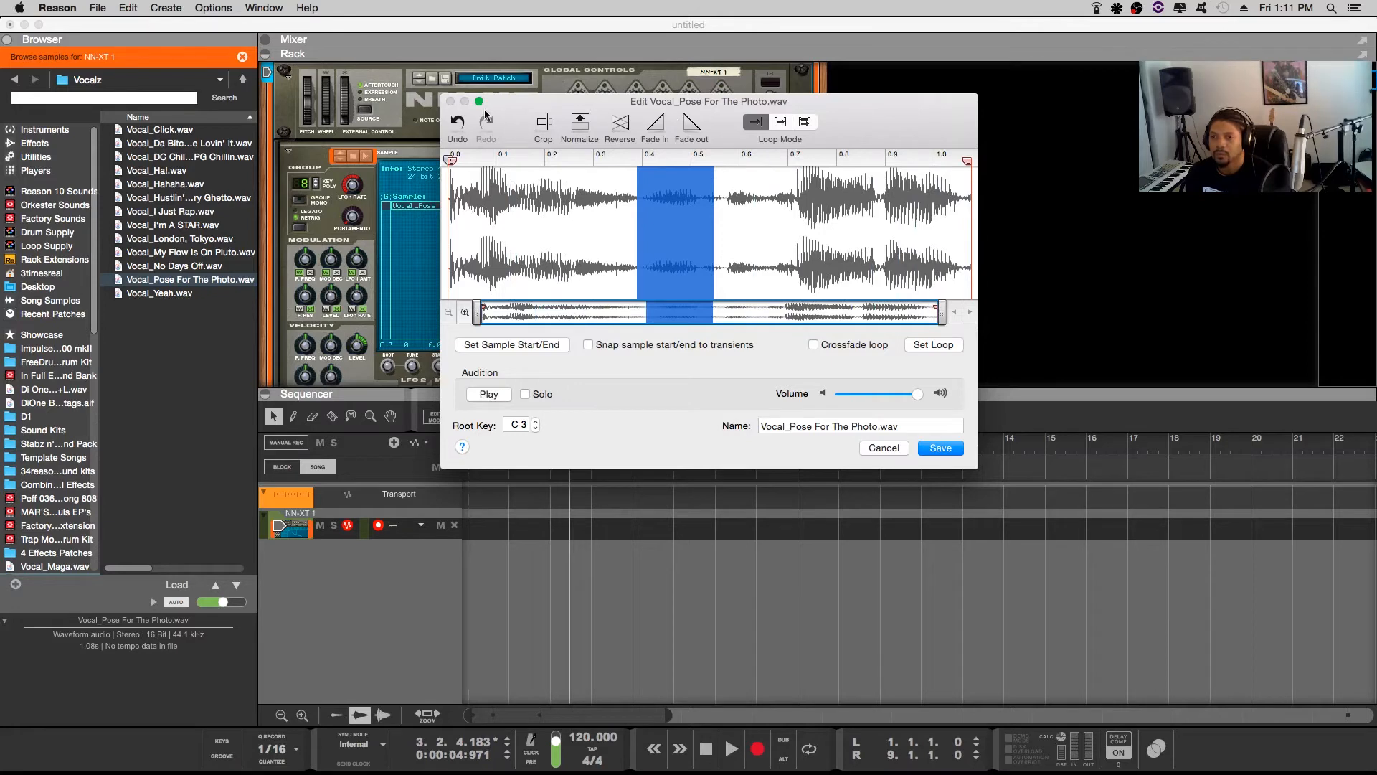
left_click(460, 122)
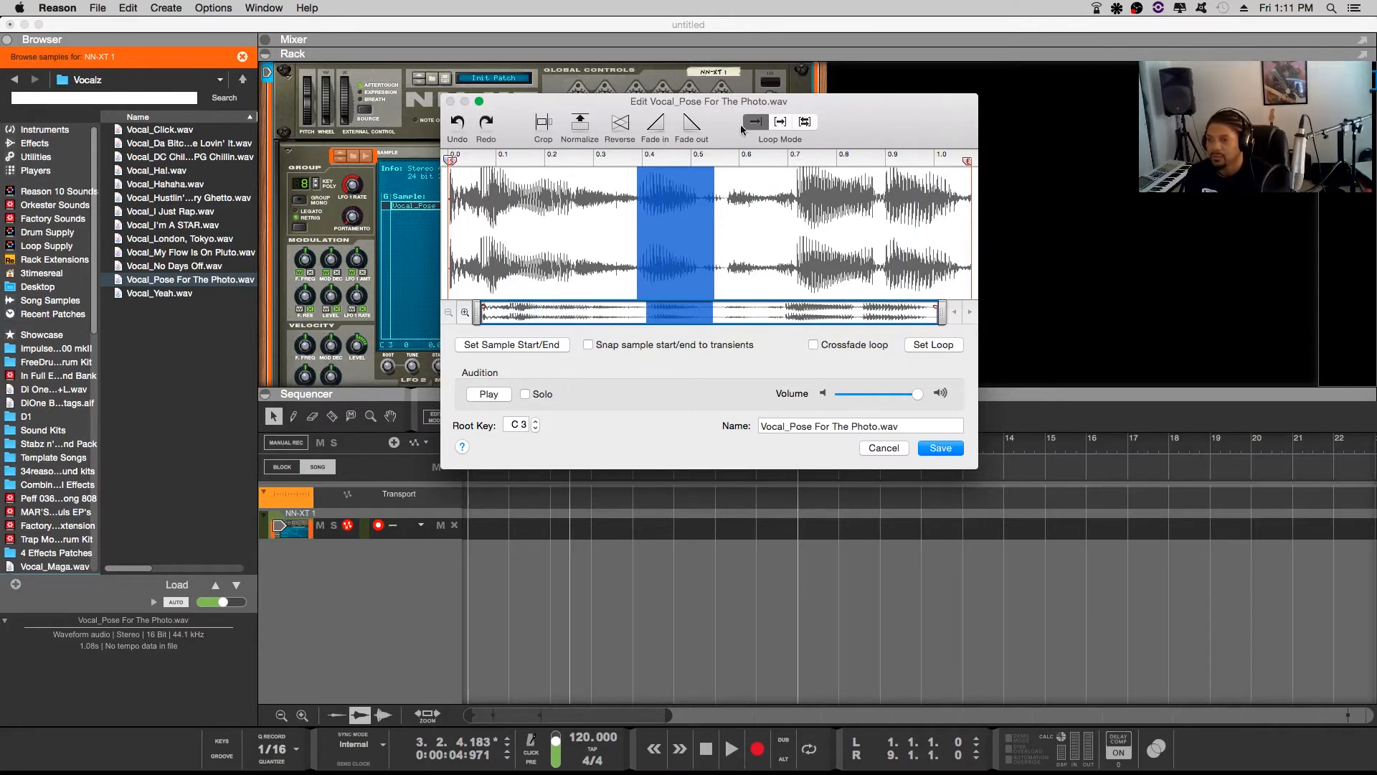
left_click(732, 188)
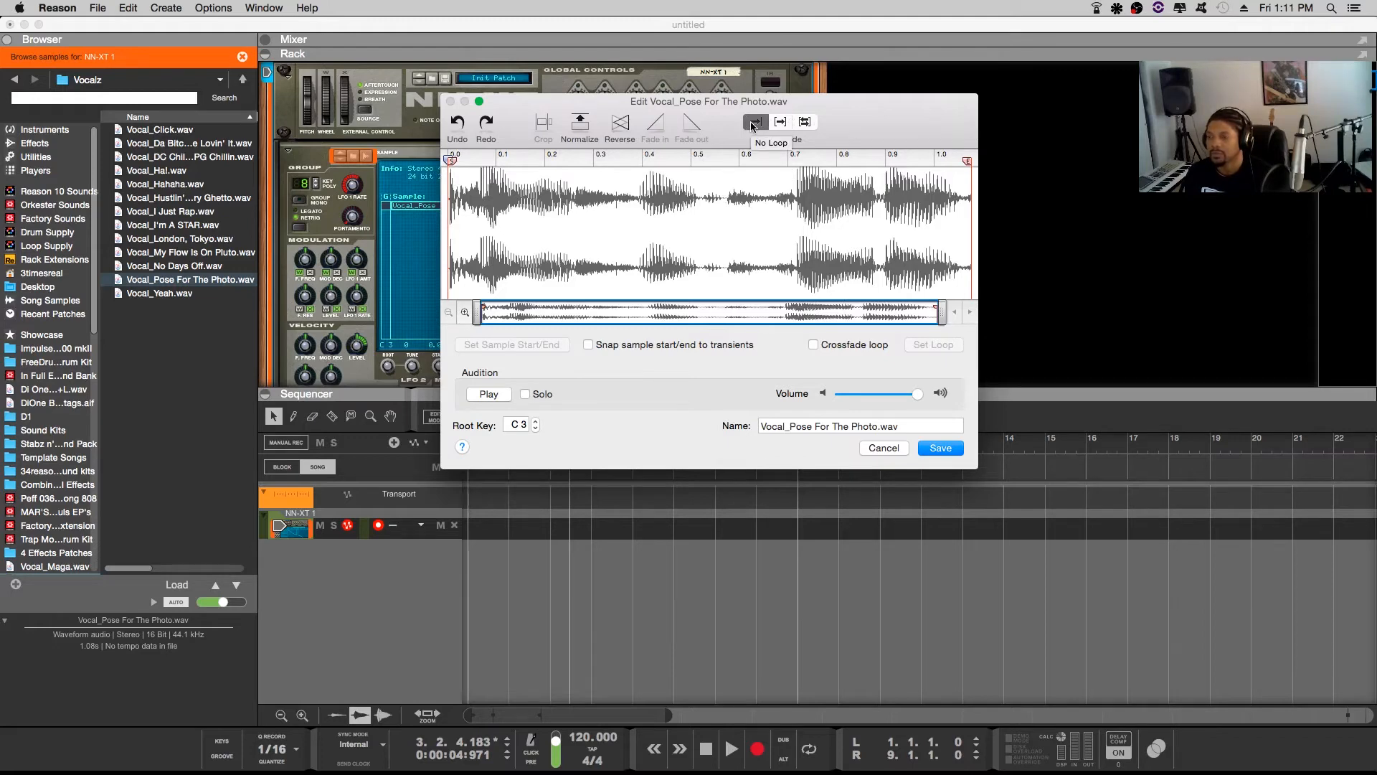
Enable forward looping, set the loop from the sample's beginning to about 0.57 s, and audition it
left_click(781, 123)
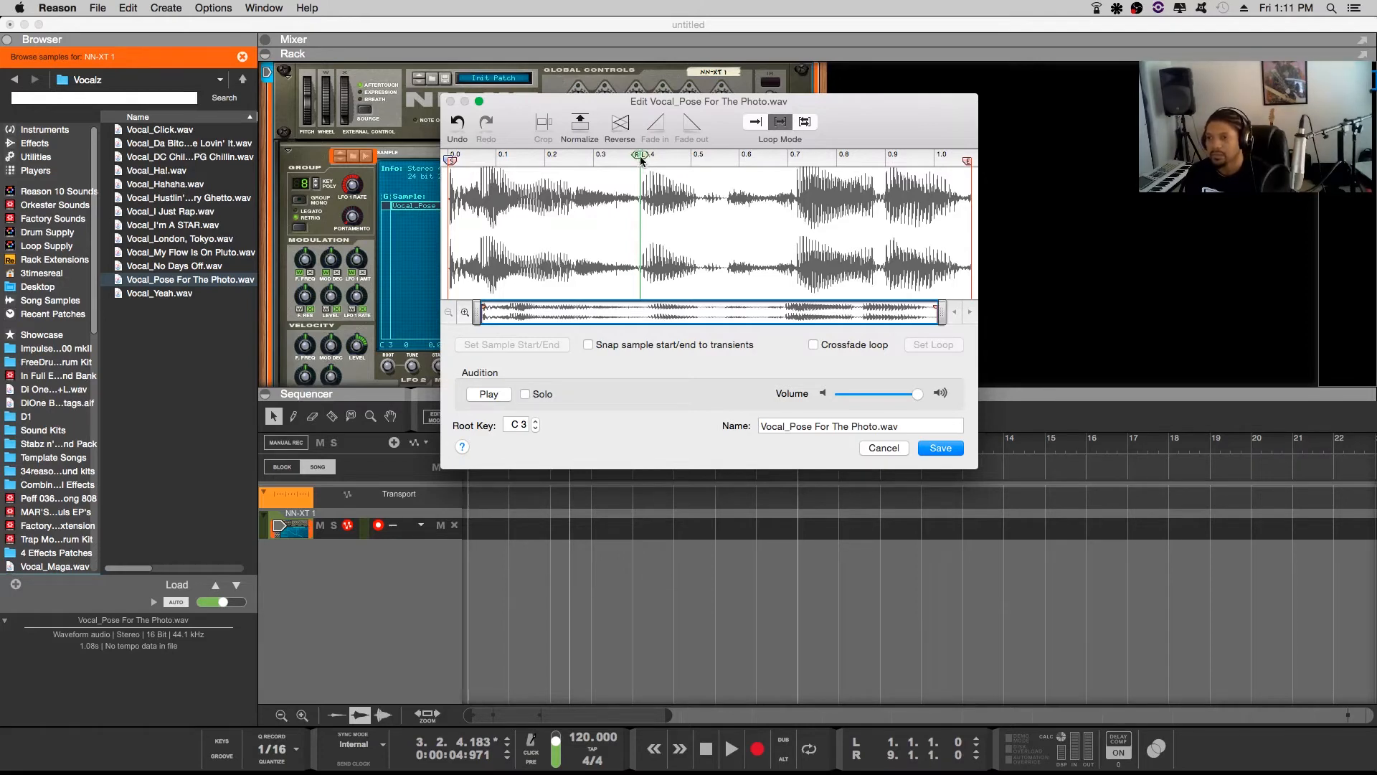
left_click_drag(638, 157, 725, 159)
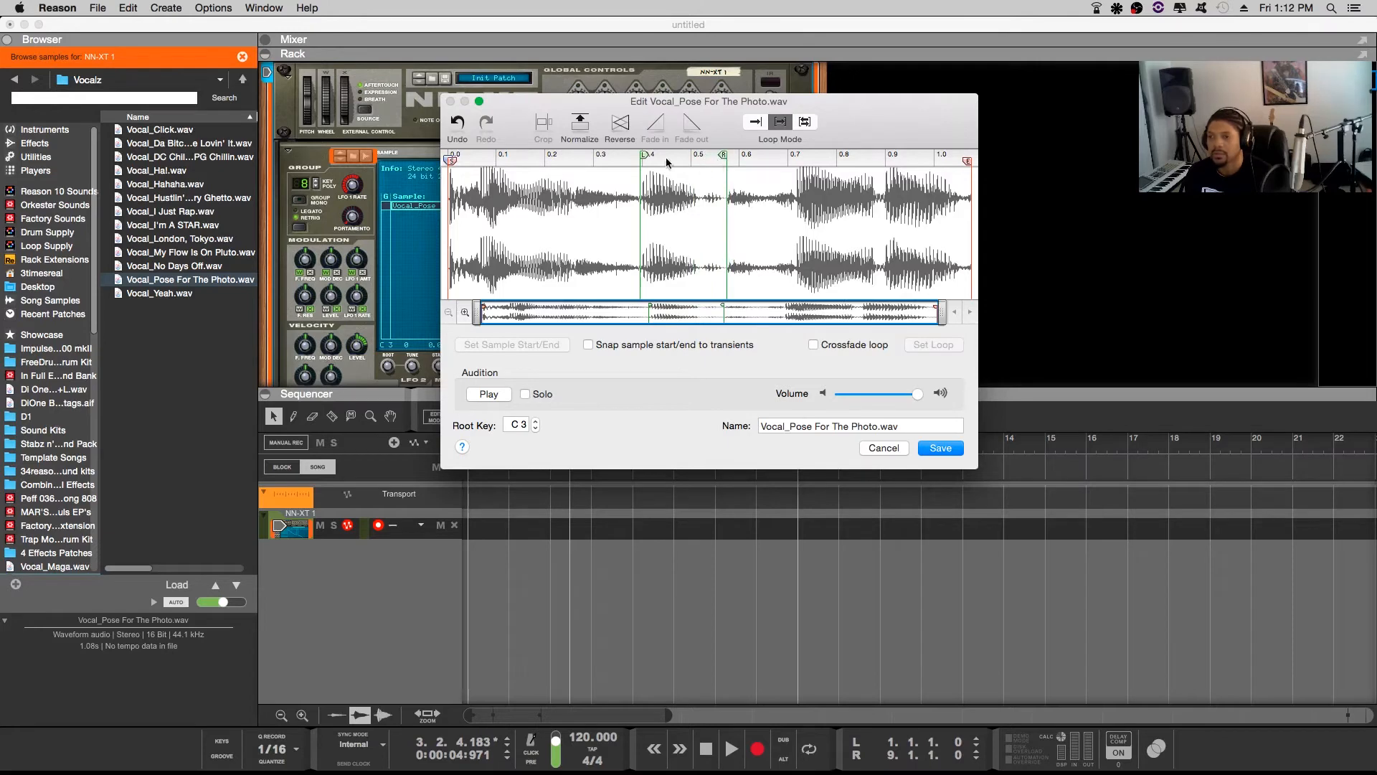
mouse_move(640, 156)
left_mouse_down()
mouse_move(452, 159)
mouse_move(445, 208)
left_mouse_up()
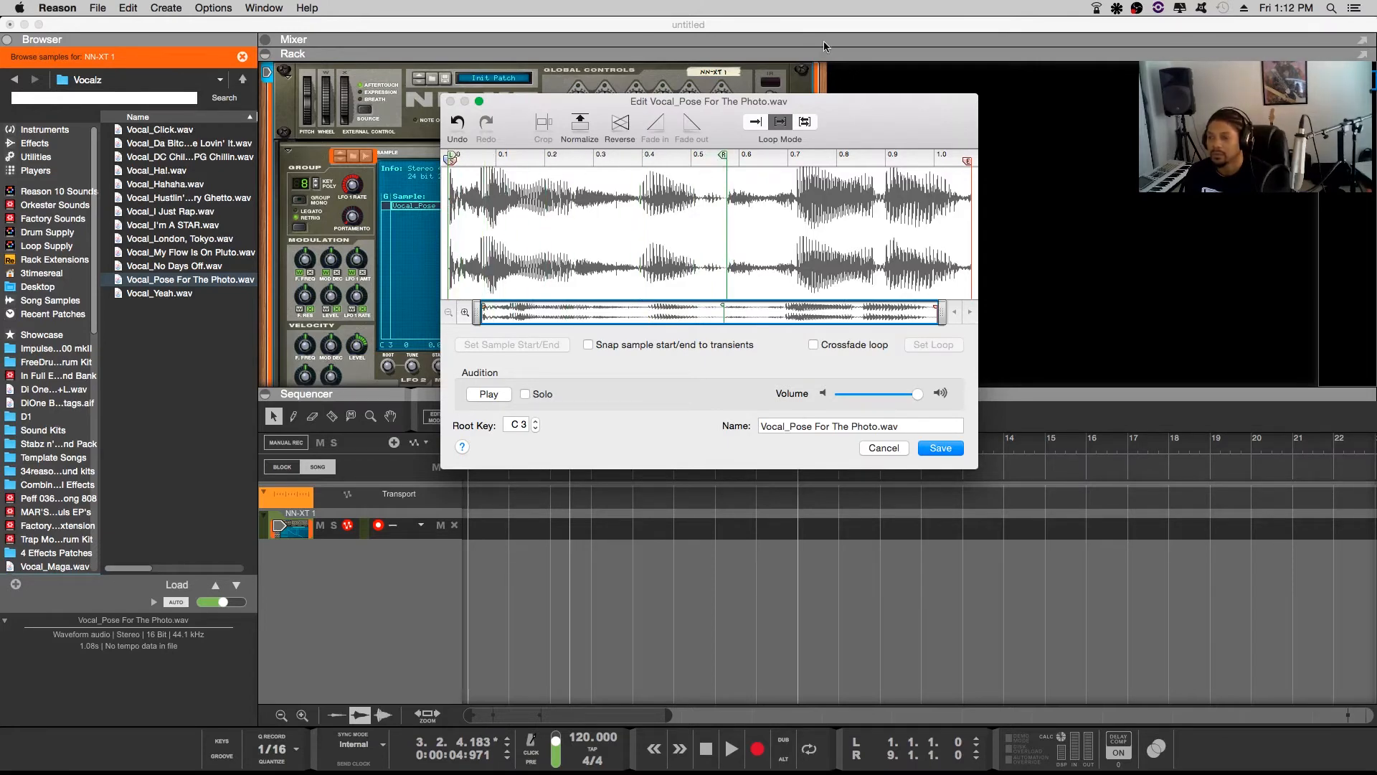
left_click(484, 393)
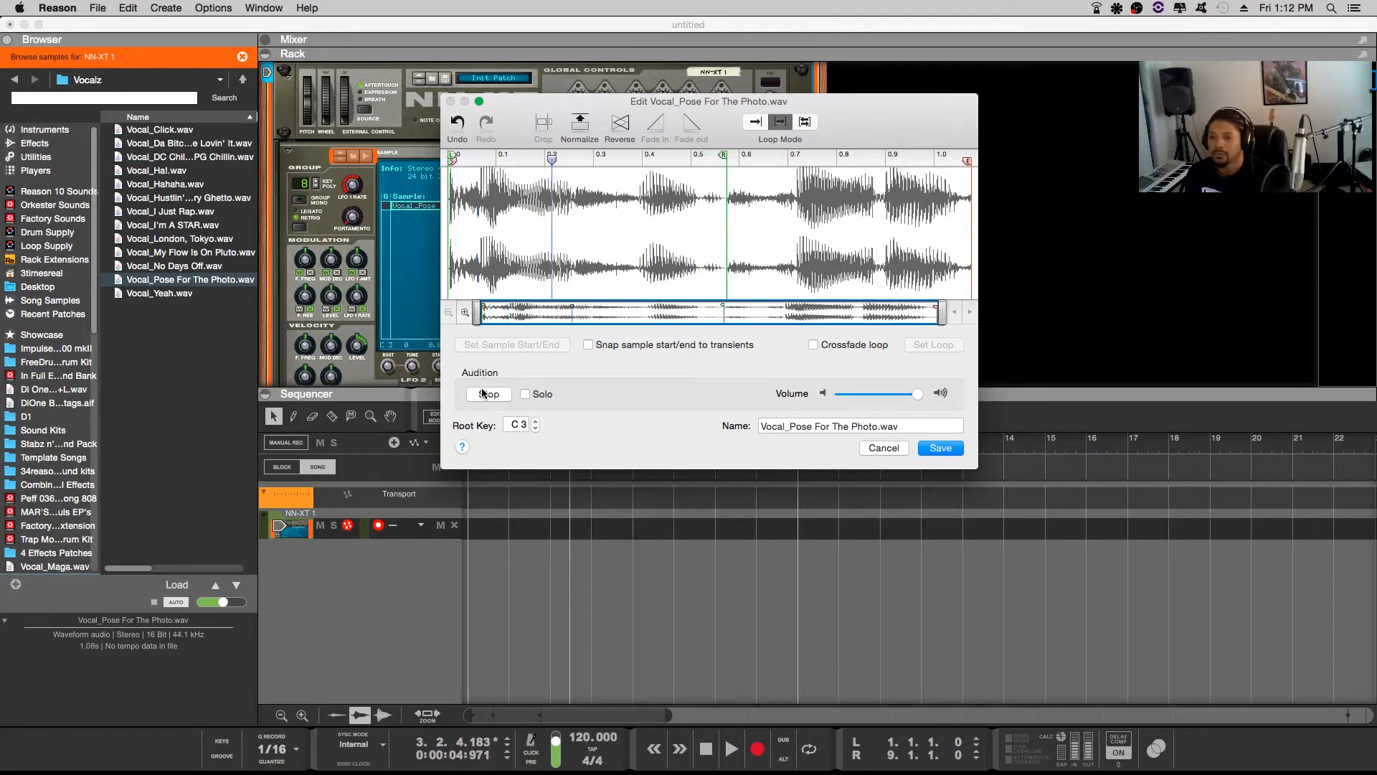
left_click(485, 393)
Reselect Mbox Pro as the Soundflower (2ch) output and audition the forward loop again
left_click(1117, 7)
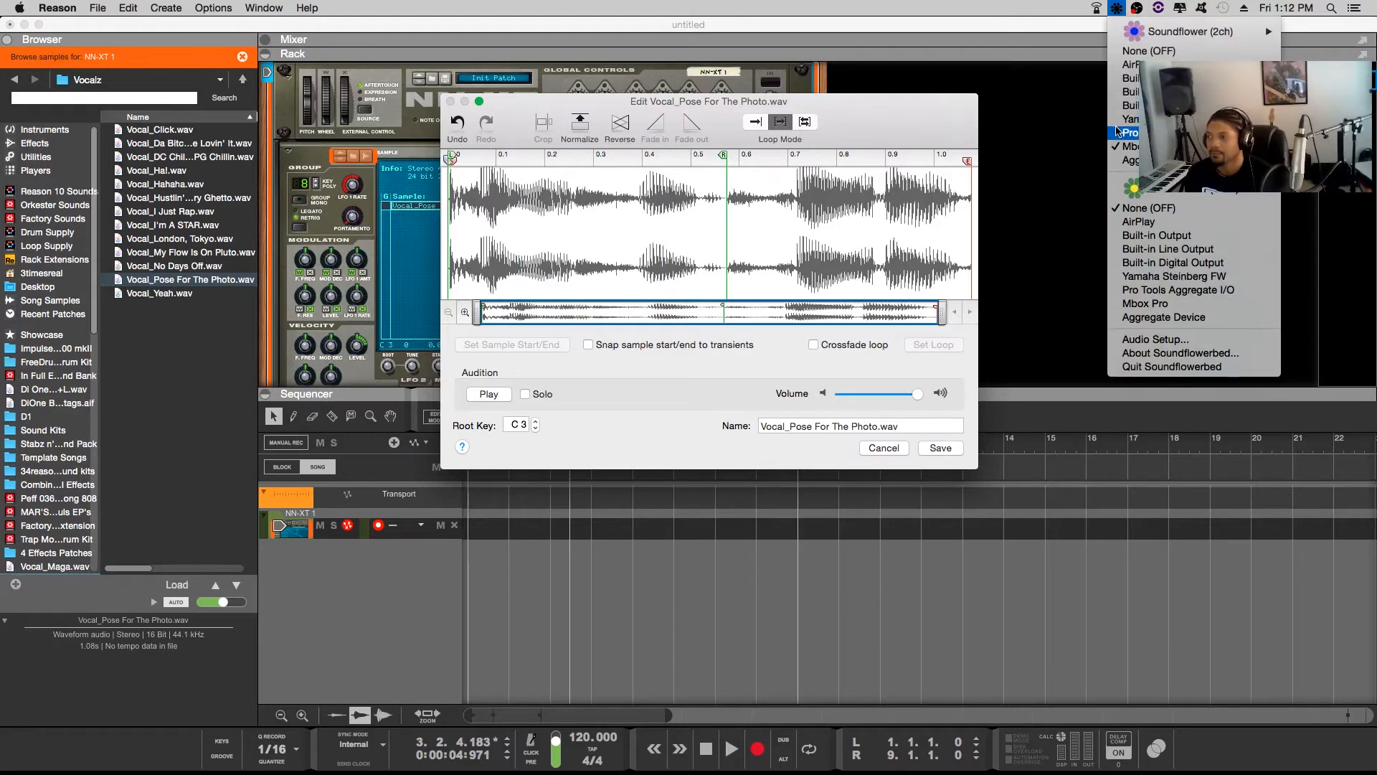
left_click(1120, 147)
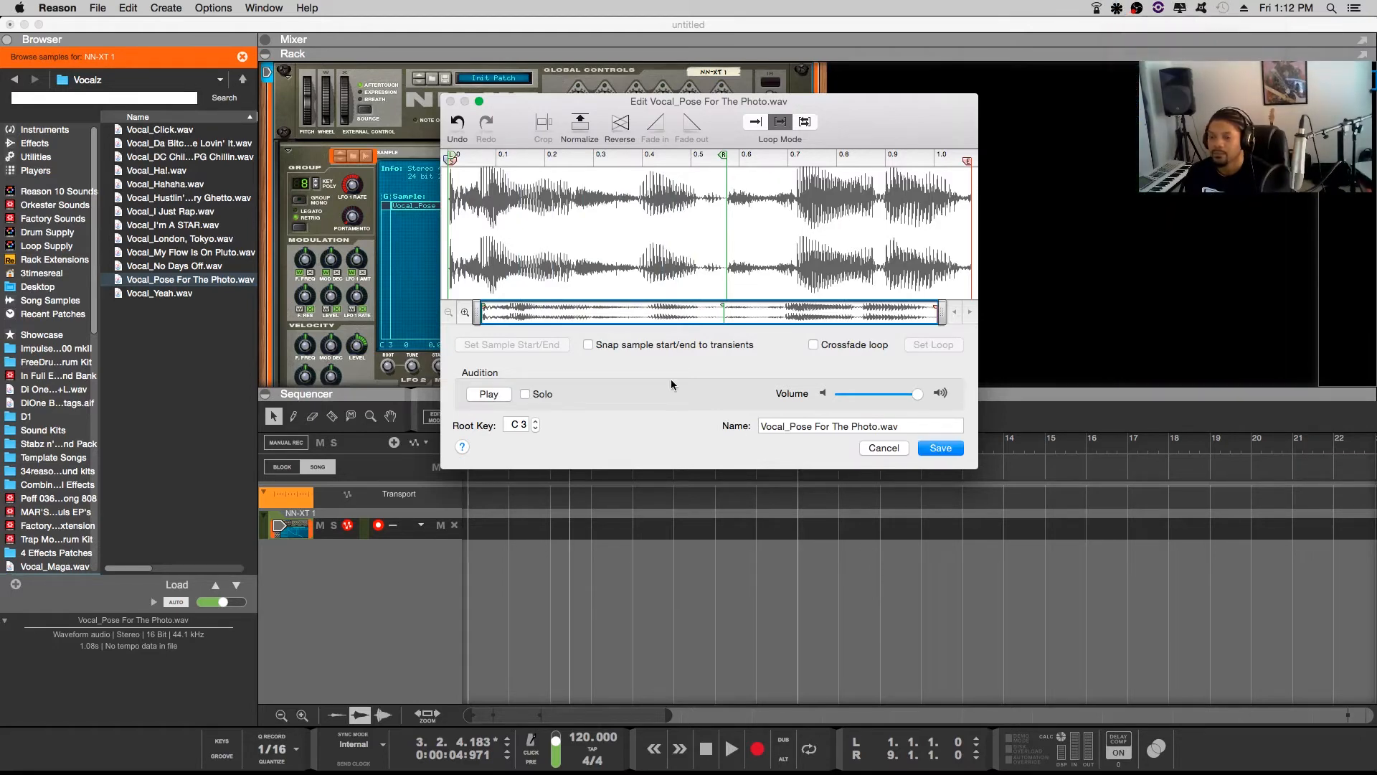
left_click(488, 395)
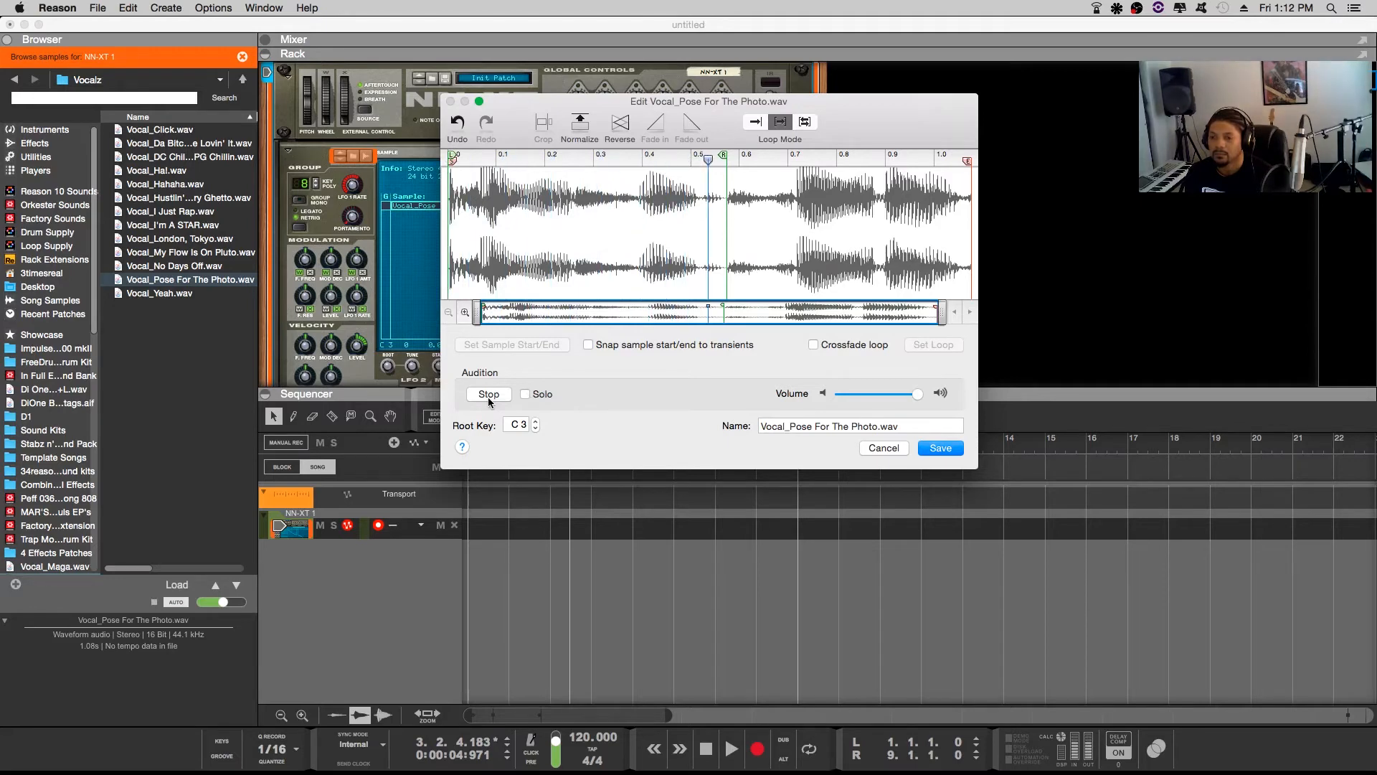
left_click(487, 396)
Audition the sample in forward-backward loop mode, and extend the loop end to about 0.89 s
left_click(803, 122)
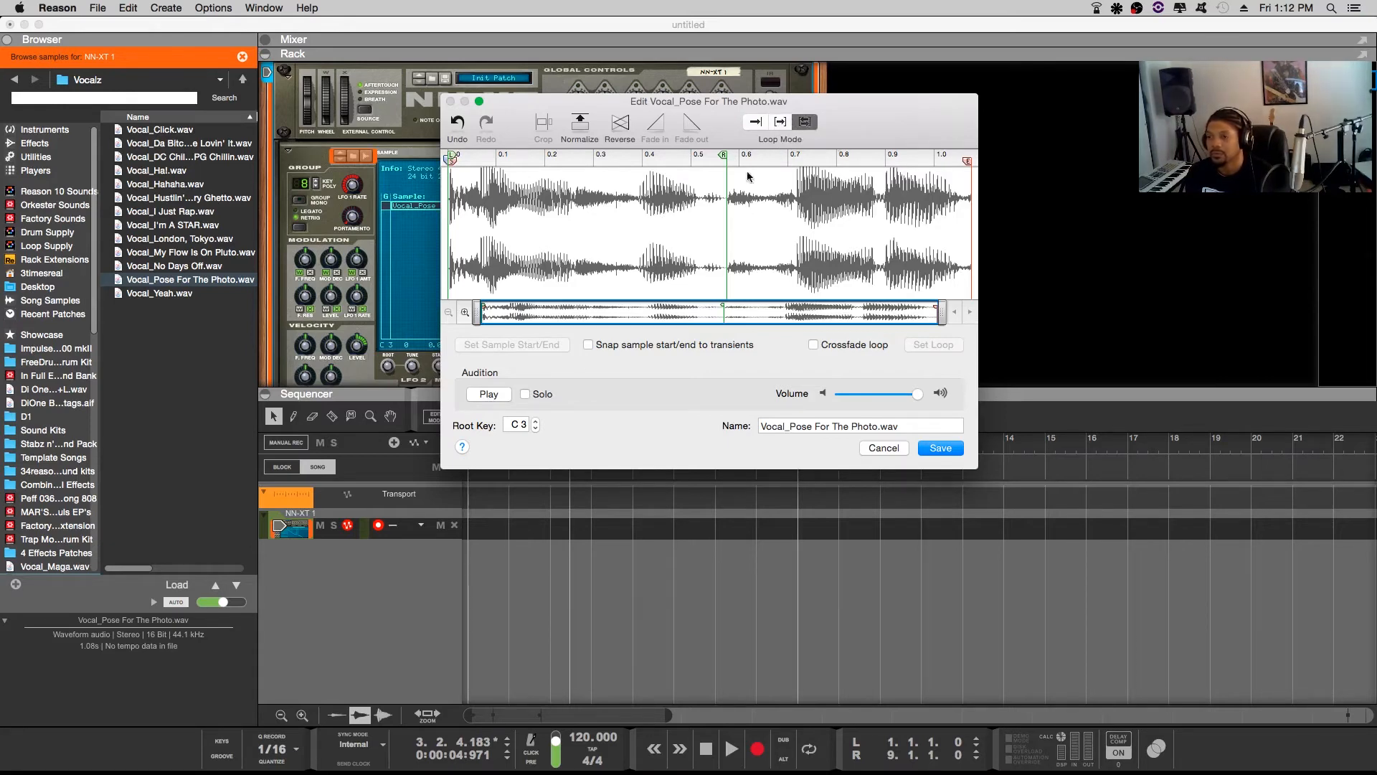
left_click(492, 393)
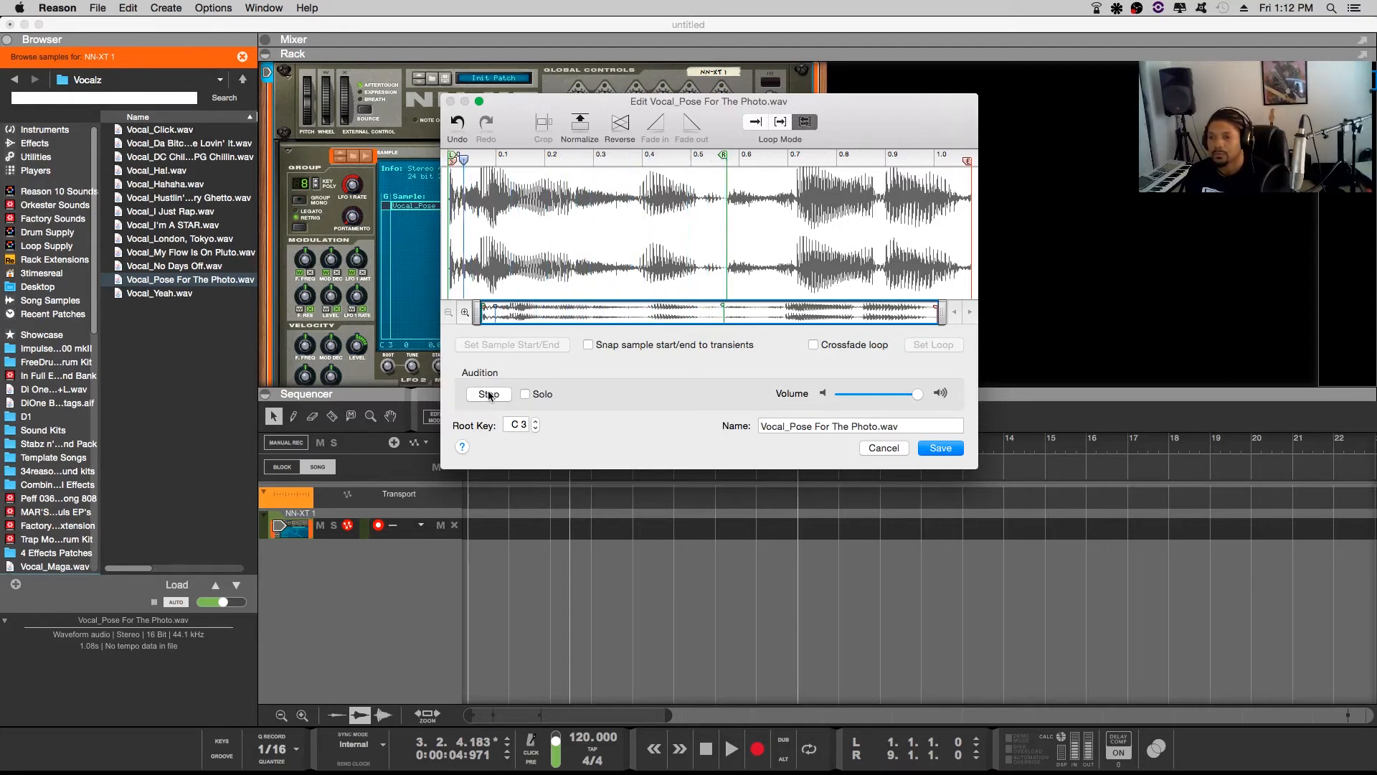
left_click(488, 395)
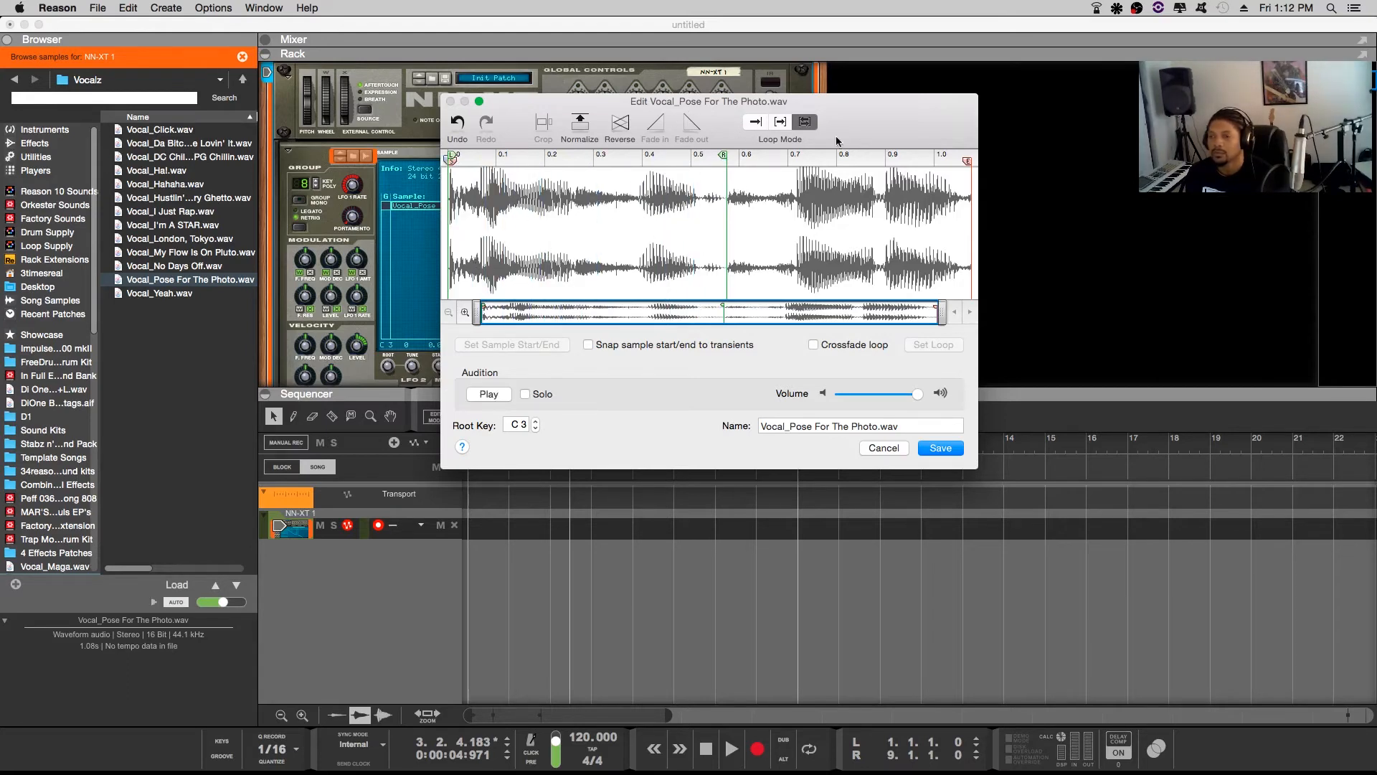
left_click_drag(861, 120, 858, 121)
mouse_move(721, 156)
left_mouse_down()
mouse_move(915, 128)
mouse_move(875, 157)
left_mouse_up()
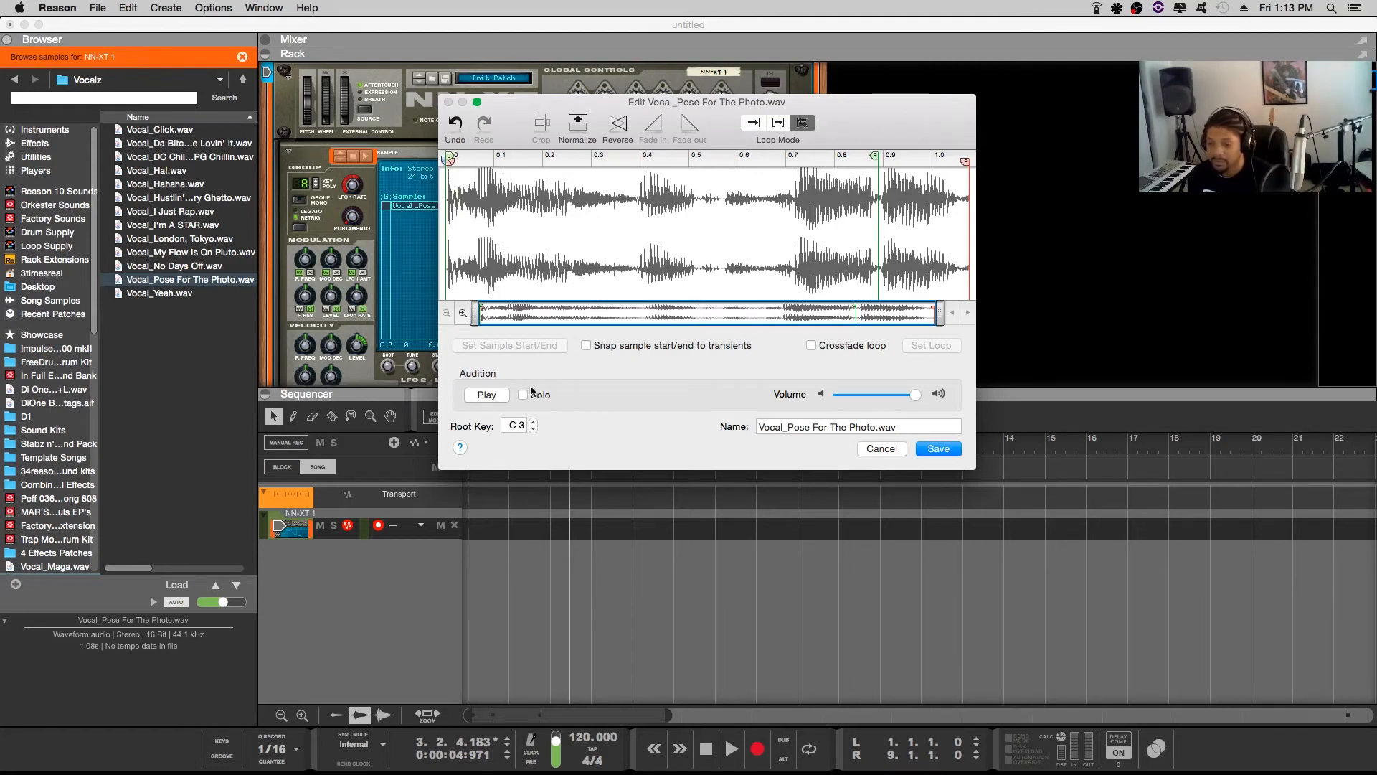
Try moving the sample end marker with snapping to transients on, and switch snapping off, leaving the marker at the waveform's end
left_click(586, 345)
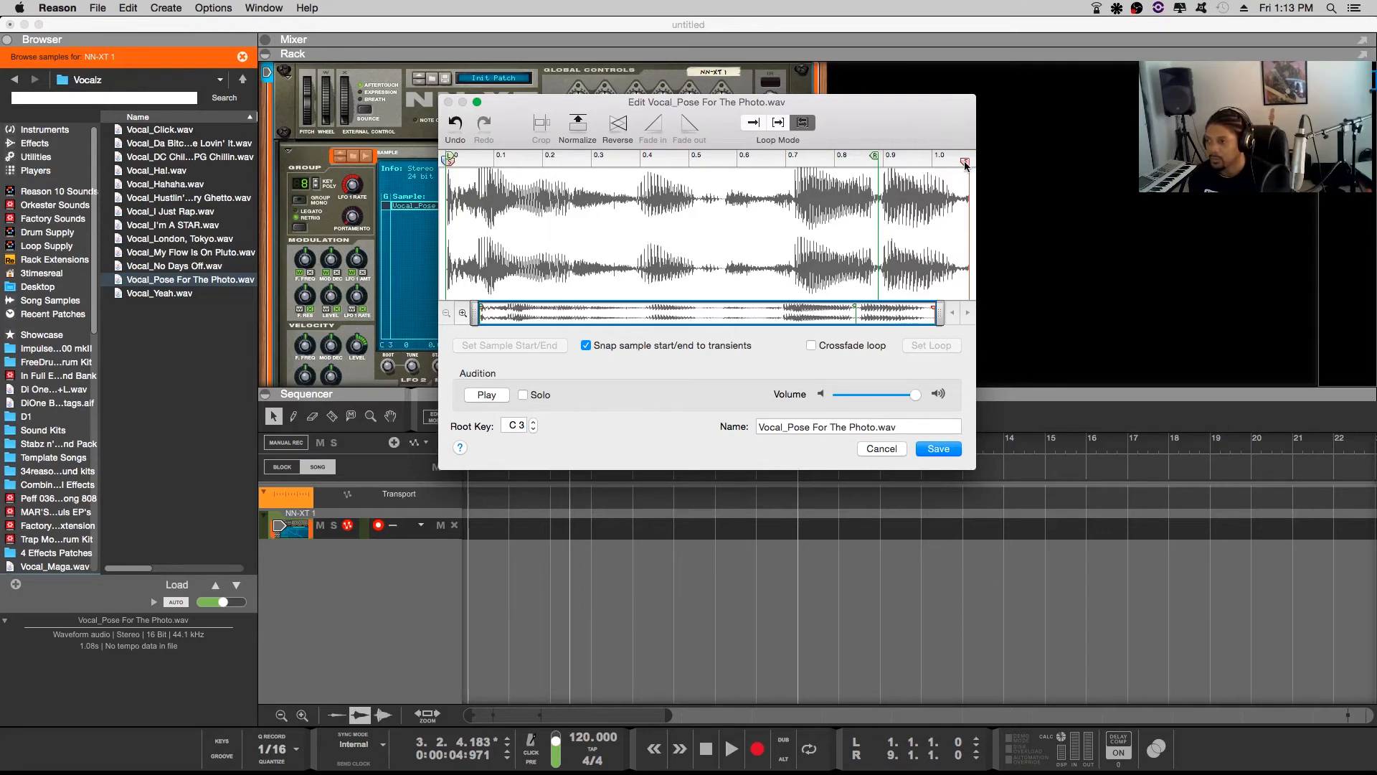
mouse_move(960, 163)
left_mouse_down()
mouse_move(825, 224)
mouse_move(540, 305)
mouse_move(778, 227)
mouse_move(951, 197)
left_mouse_up()
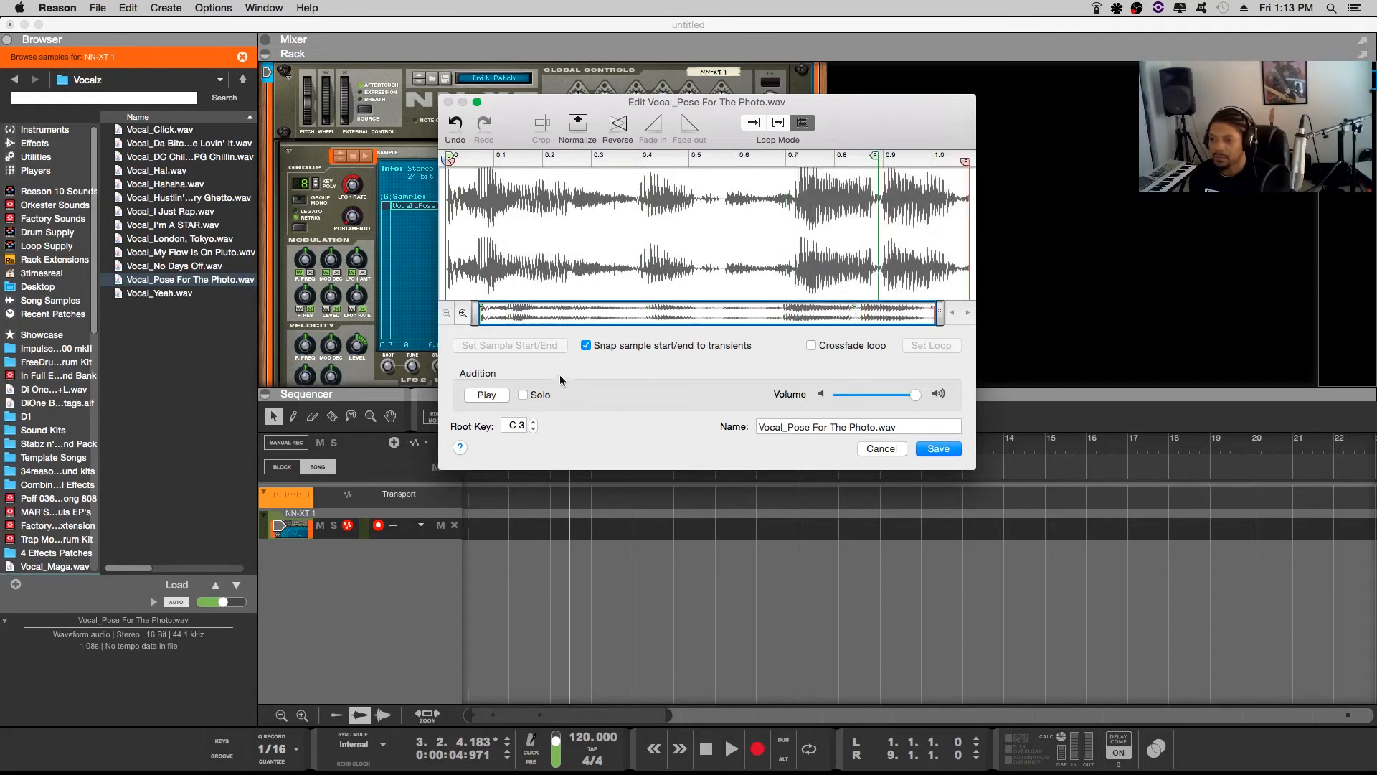
left_click(586, 346)
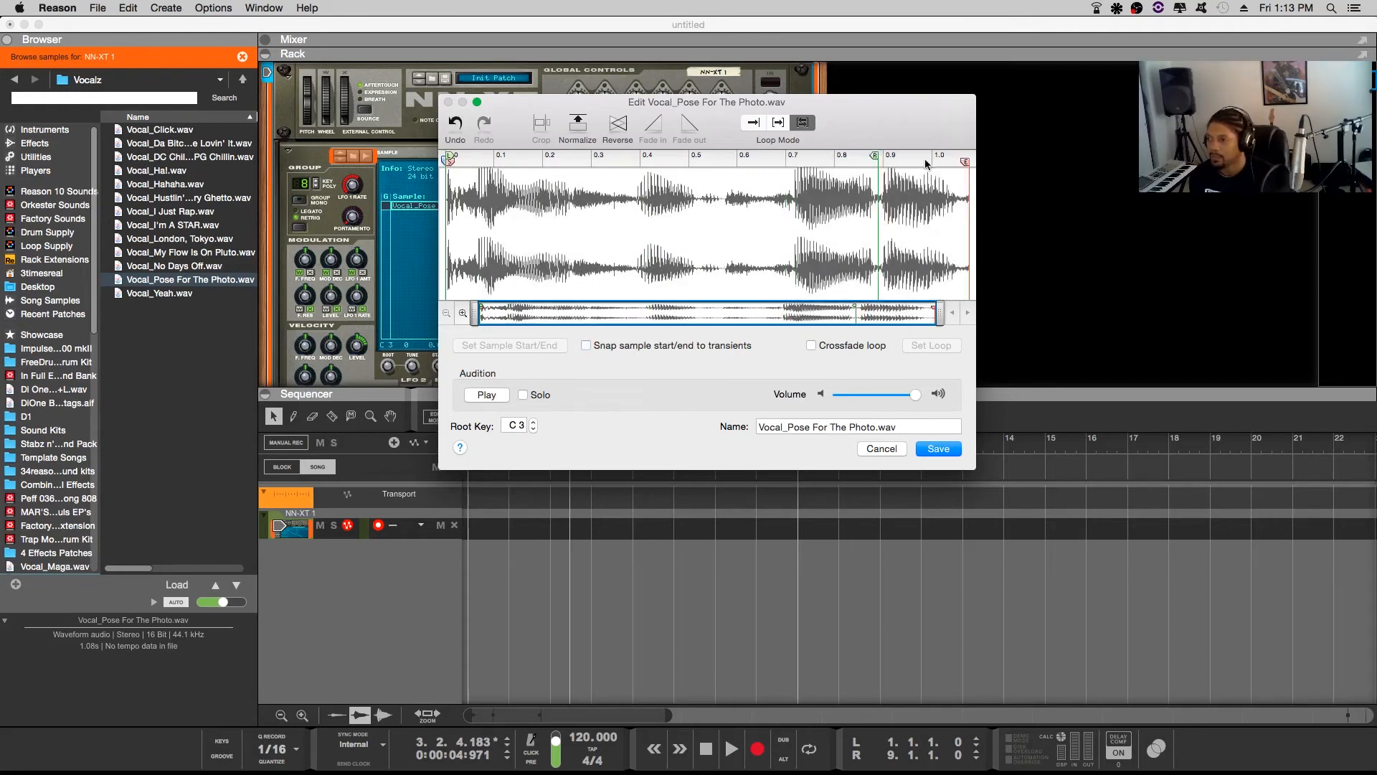
mouse_move(964, 162)
left_mouse_down()
mouse_move(875, 193)
mouse_move(767, 195)
mouse_move(912, 189)
mouse_move(804, 207)
mouse_move(905, 201)
mouse_move(782, 204)
mouse_move(998, 172)
left_mouse_up()
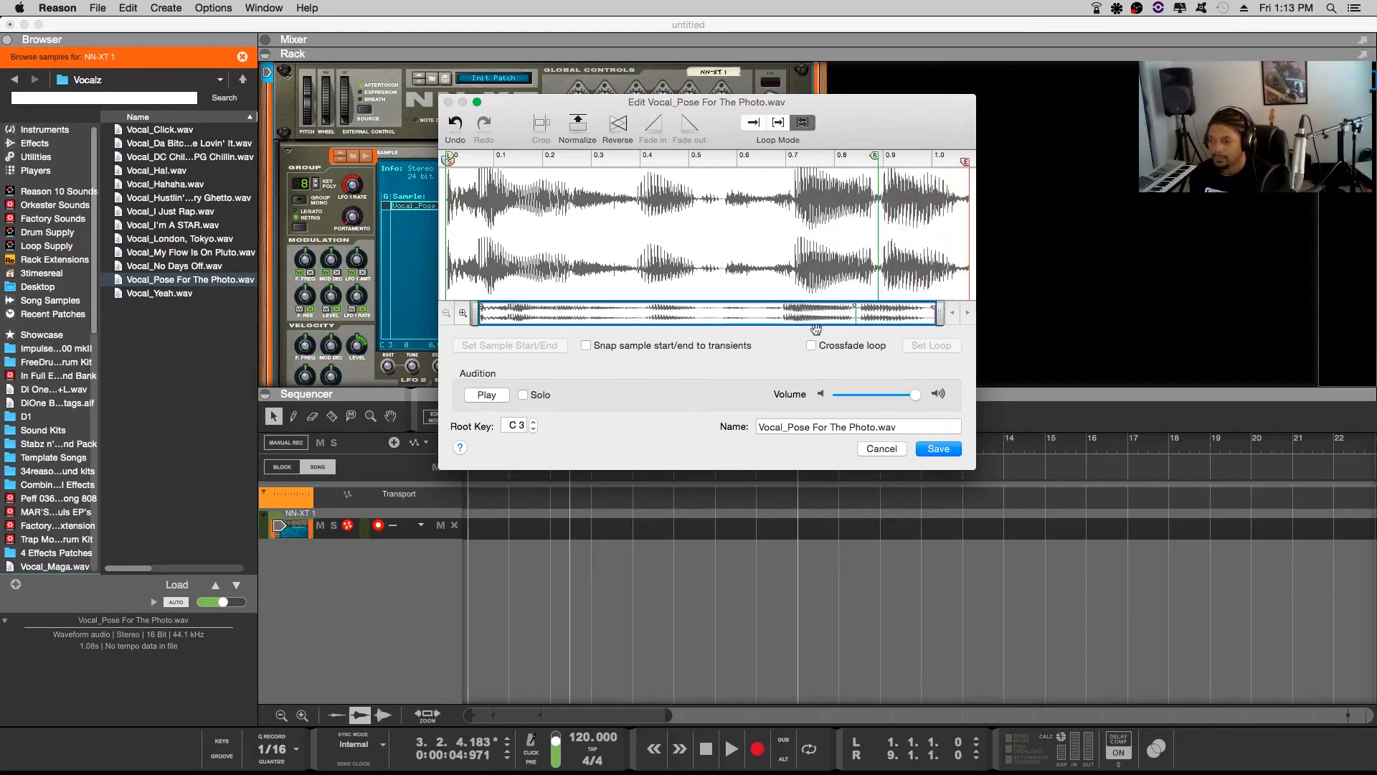
Set the loop start to about 0.38 s and the loop end to about 0.52 s, and audition the loop
mouse_move(450, 158)
left_mouse_down()
mouse_move(649, 155)
mouse_move(633, 155)
left_mouse_up()
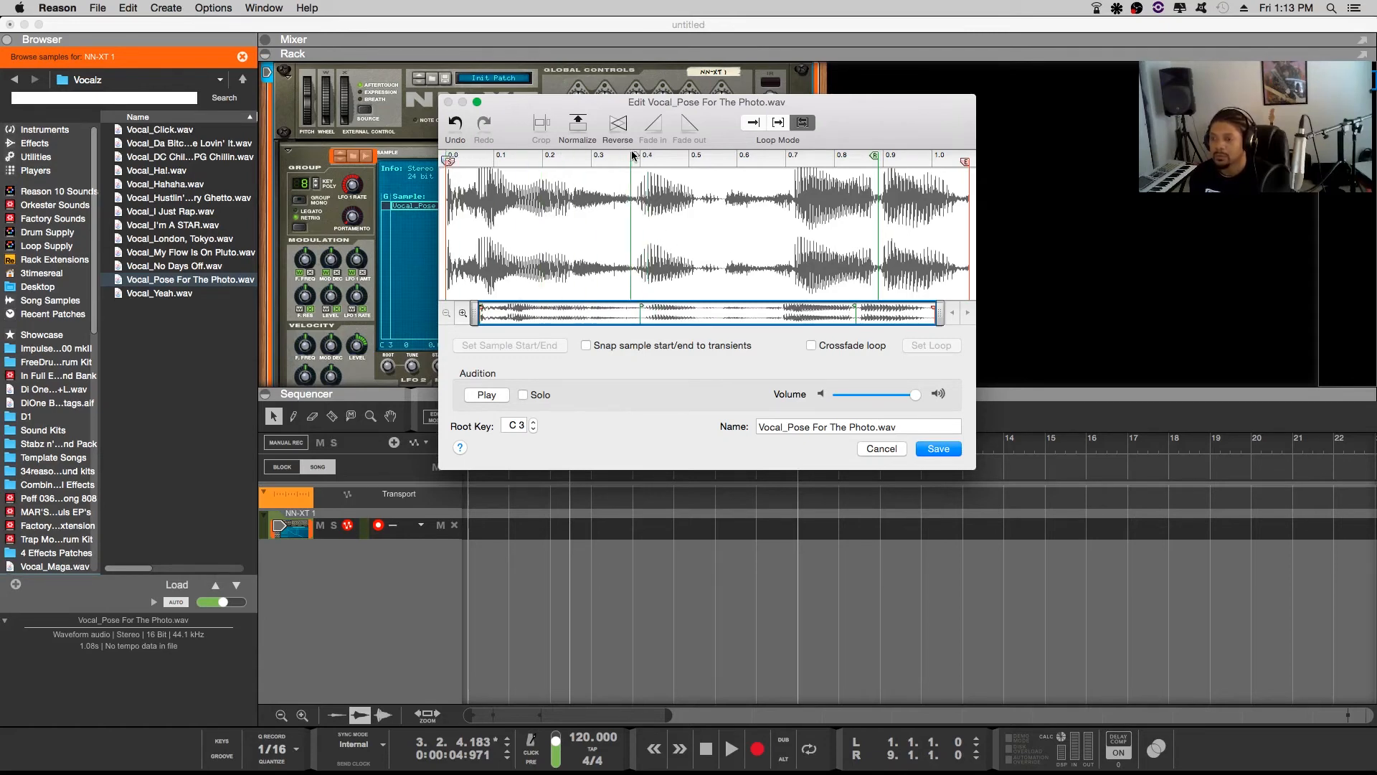
mouse_move(876, 155)
left_mouse_down()
mouse_move(712, 165)
mouse_move(692, 183)
mouse_move(697, 204)
left_mouse_up()
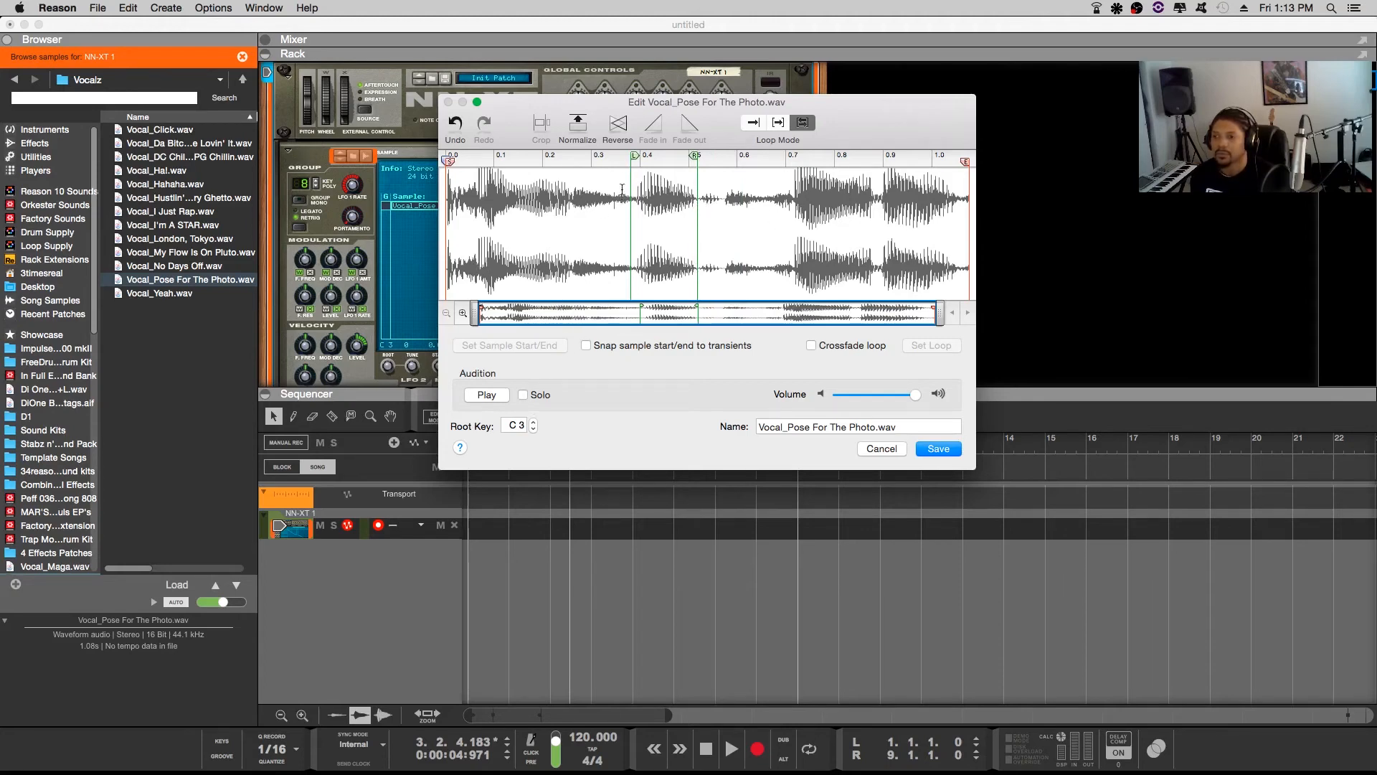
left_click(481, 396)
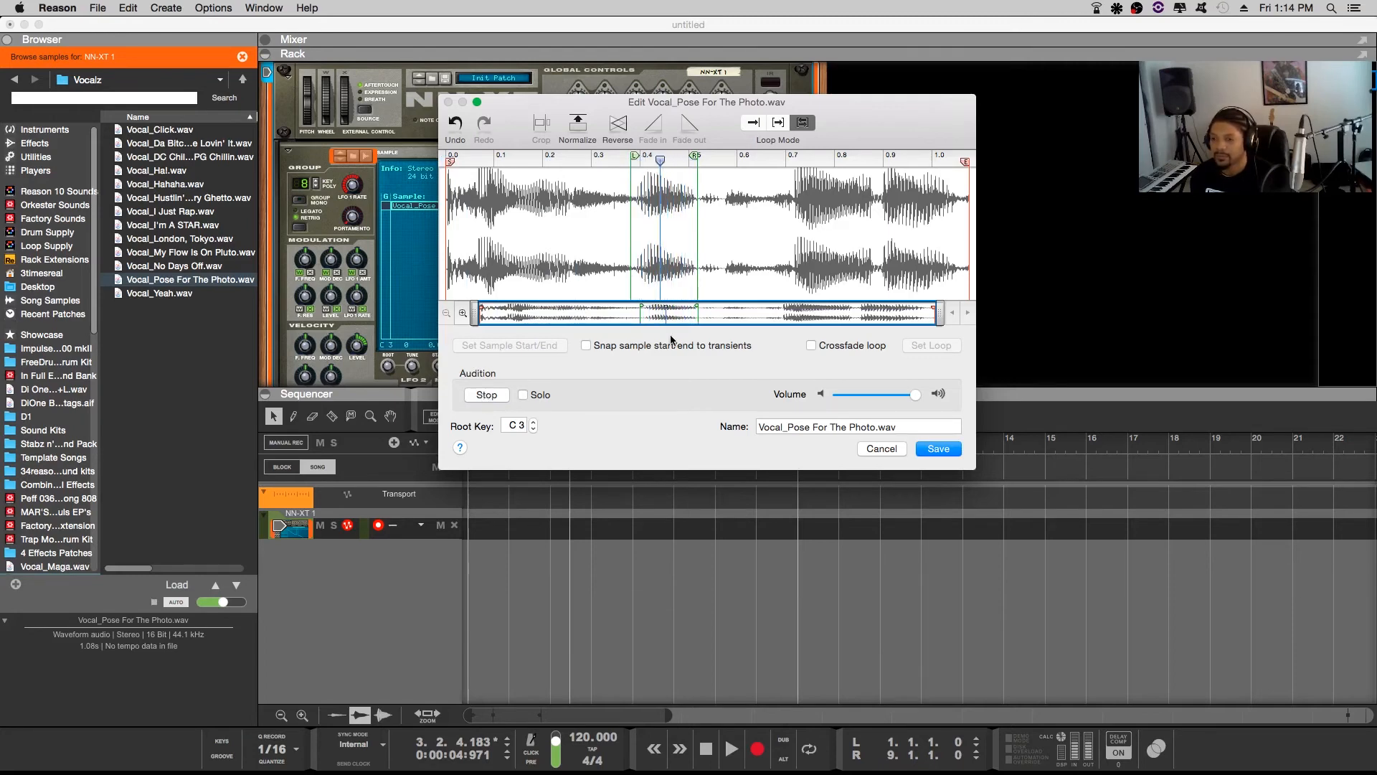
Compare the playing loop with and without Crossfade loop, leave the crossfade off, and stop the audition
left_click(811, 345)
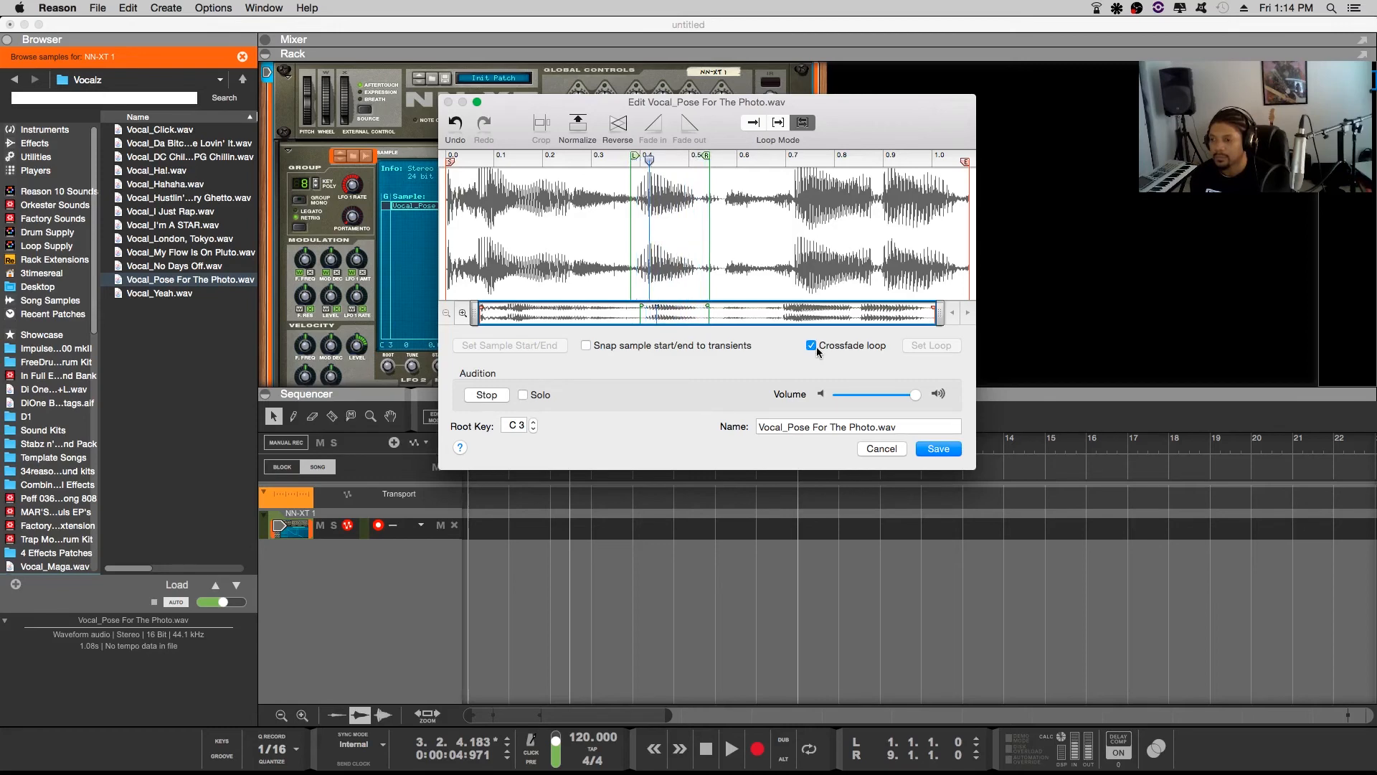
left_click(813, 343)
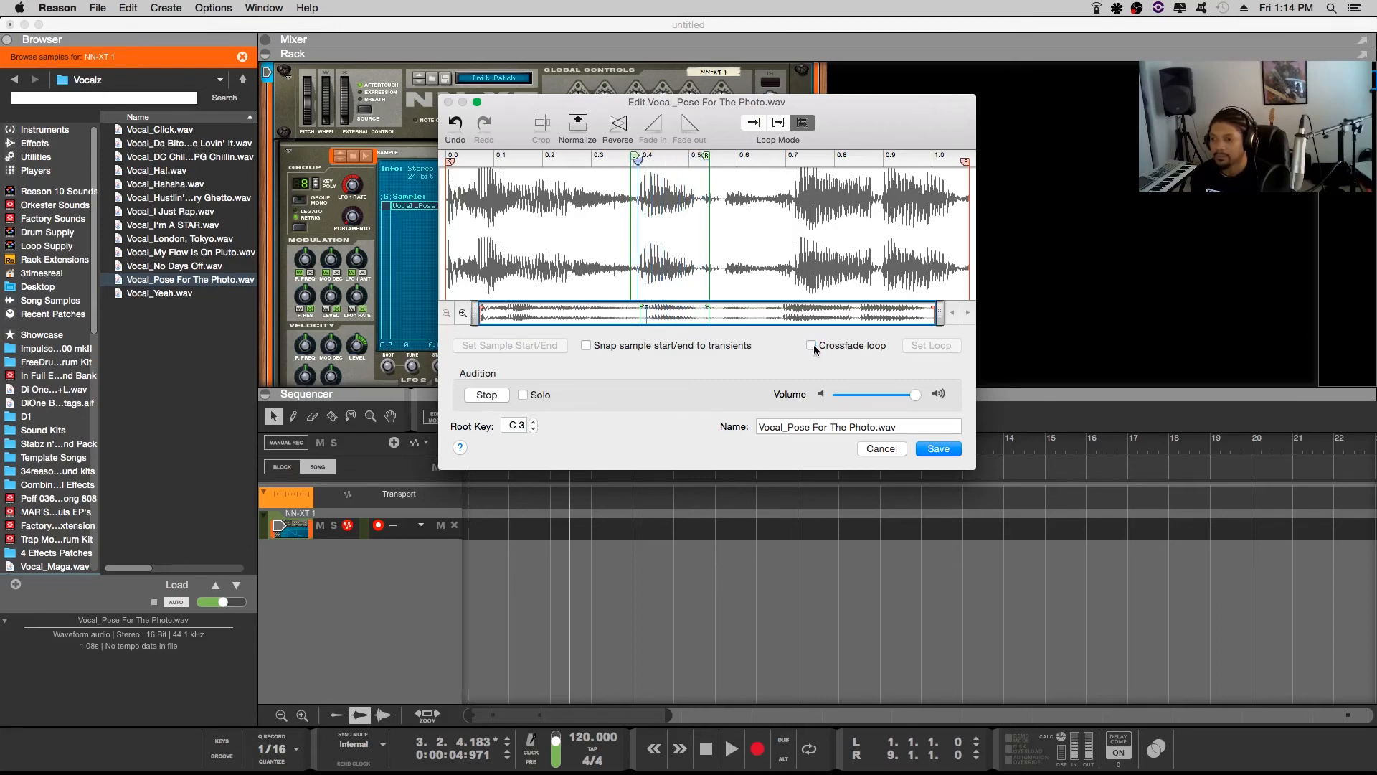
left_click(813, 345)
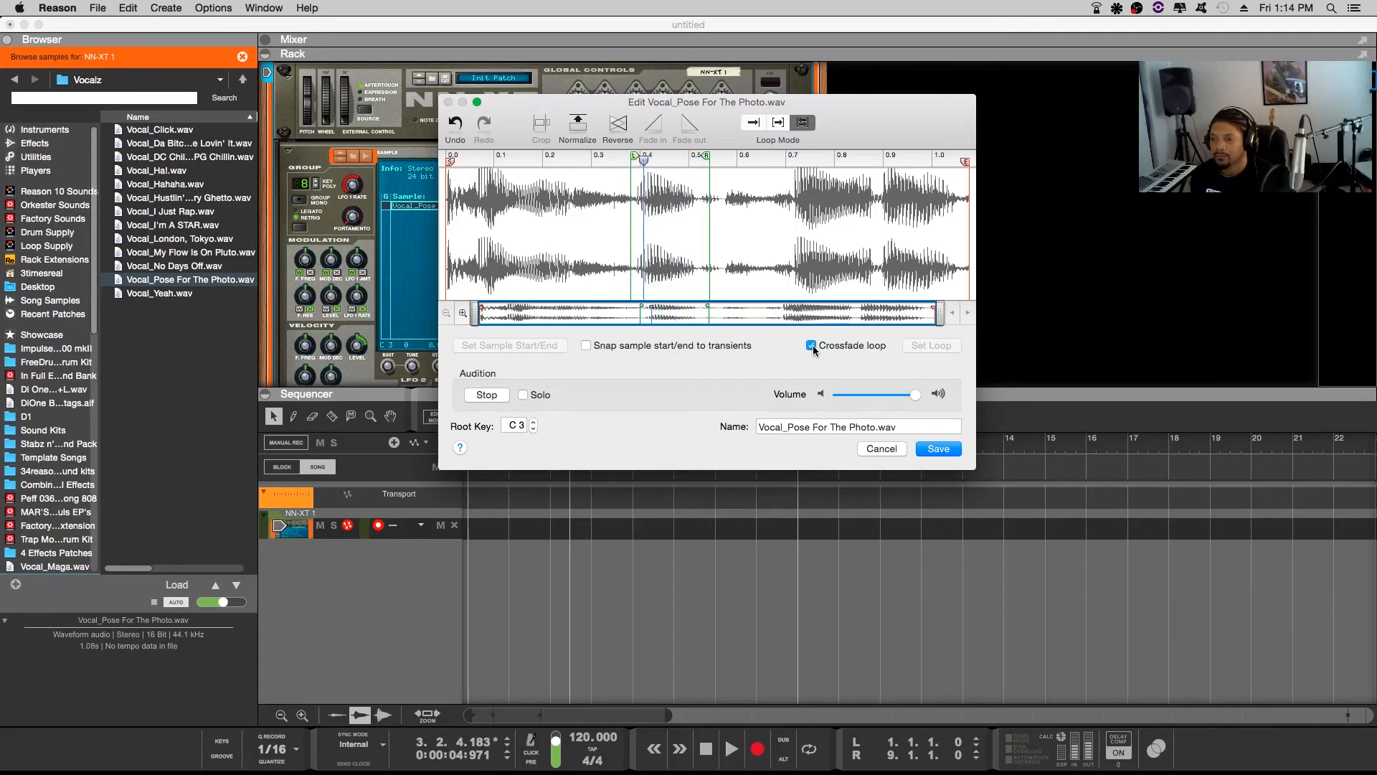
left_click(812, 346)
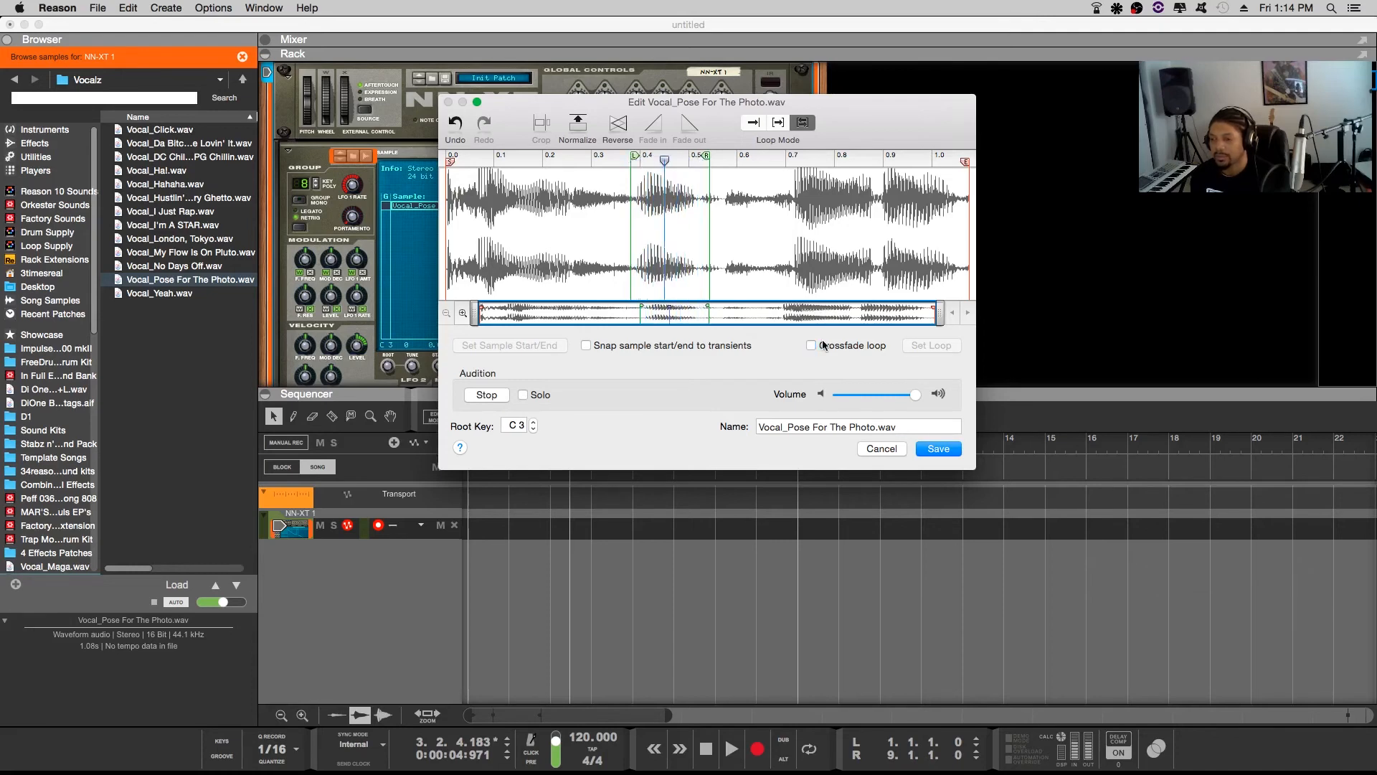
left_click(812, 346)
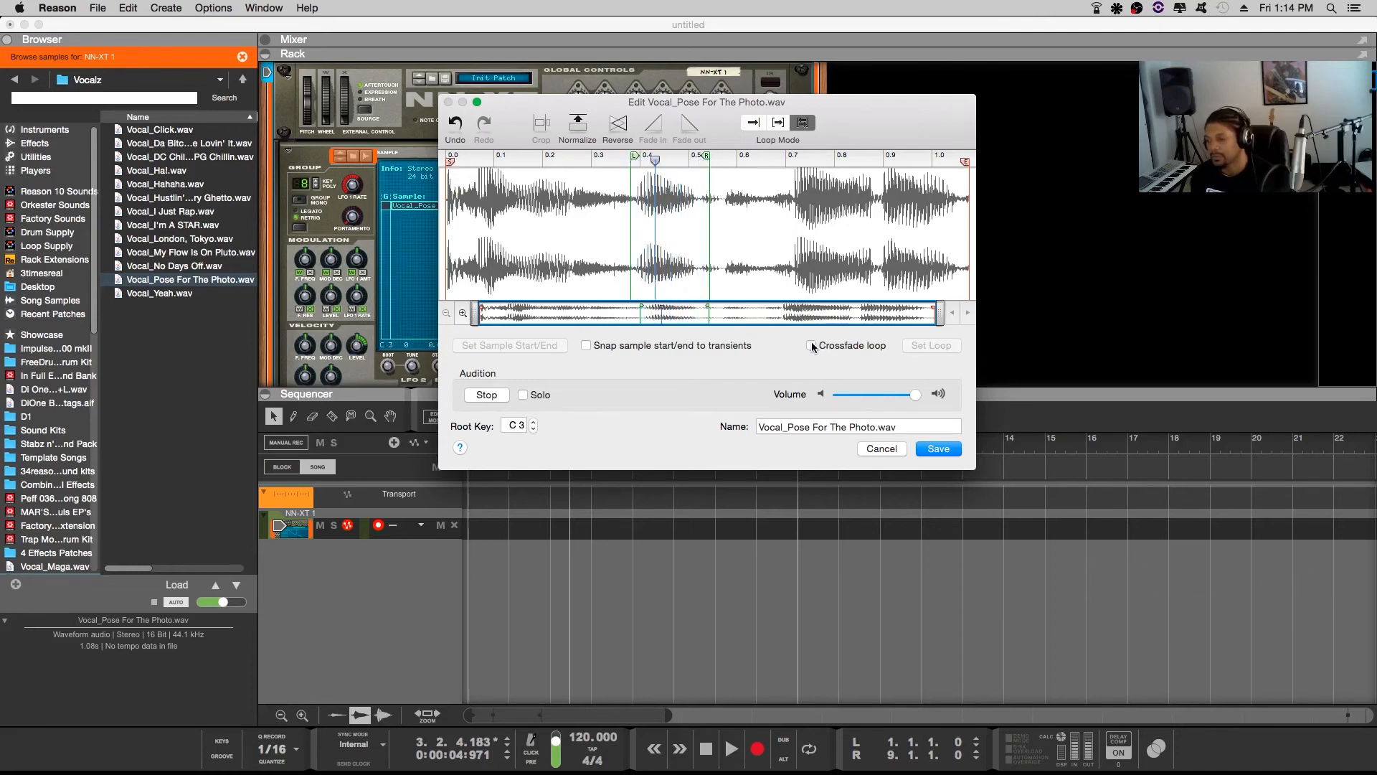
left_click(812, 346)
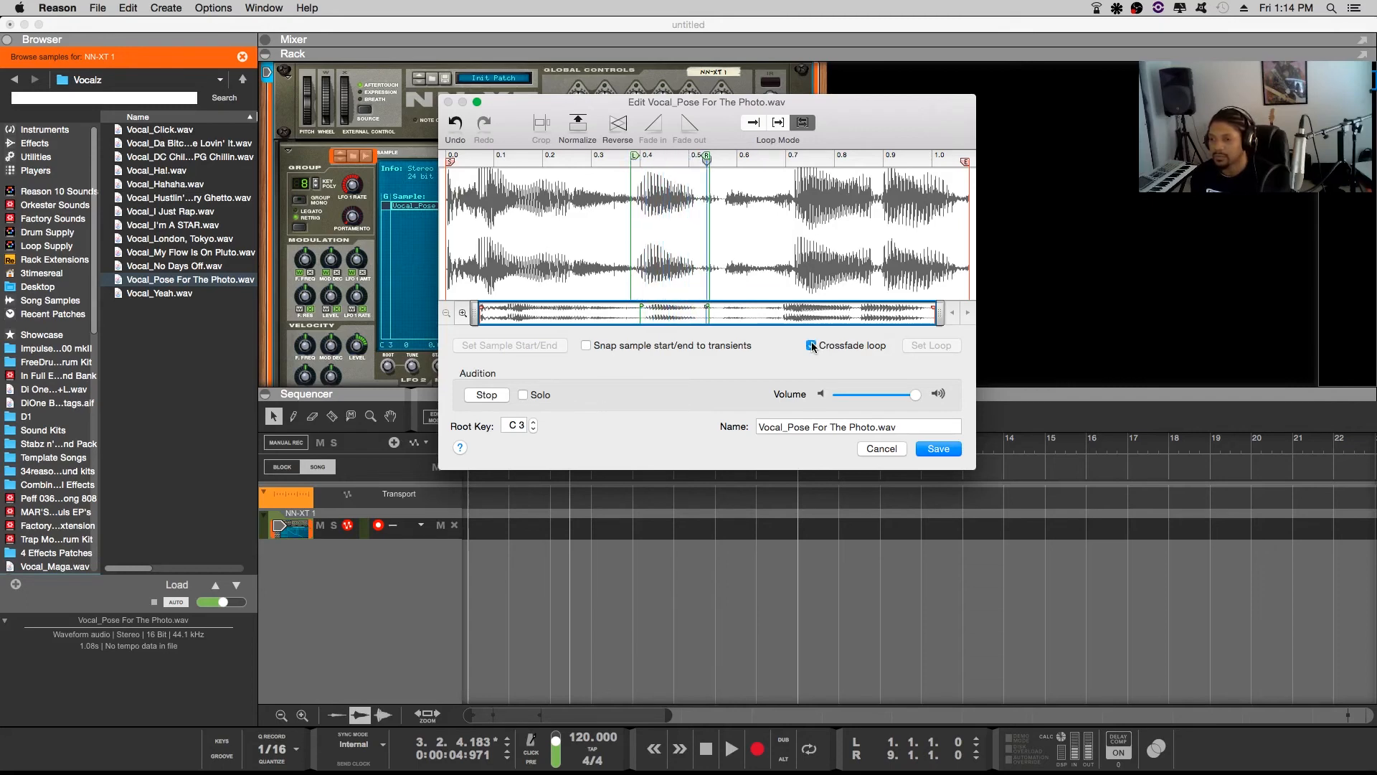
left_click(812, 346)
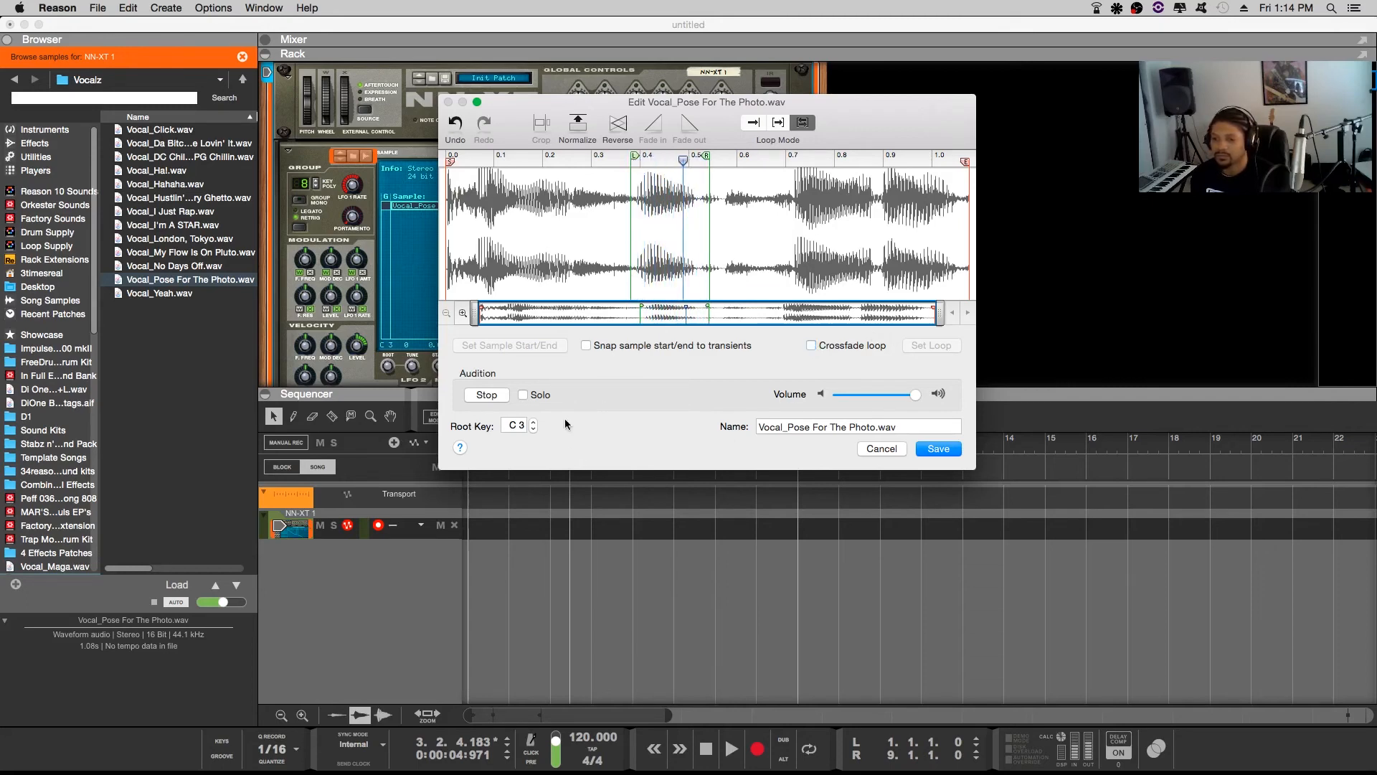
left_click(485, 396)
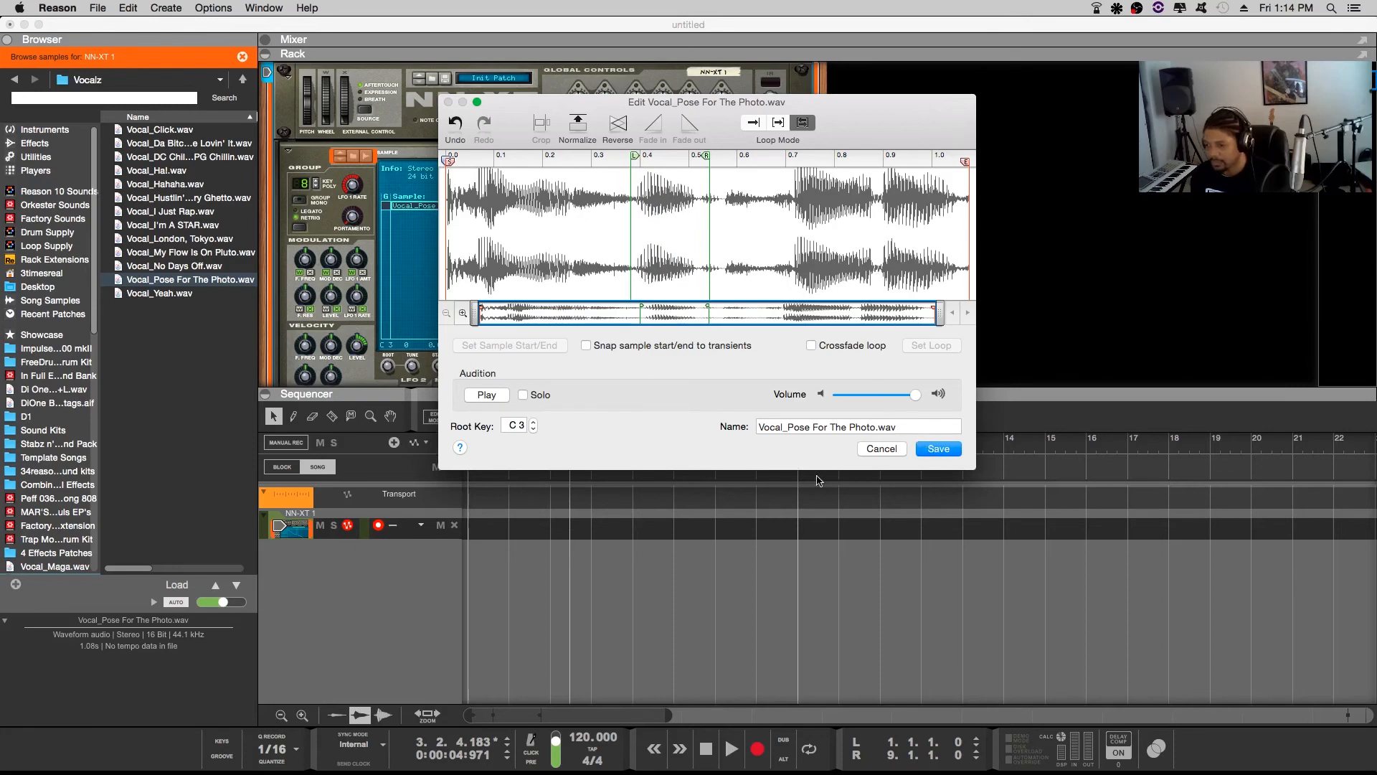
Rename the edited sample as Photo and save the edits to the sampler
triple_click(893, 424)
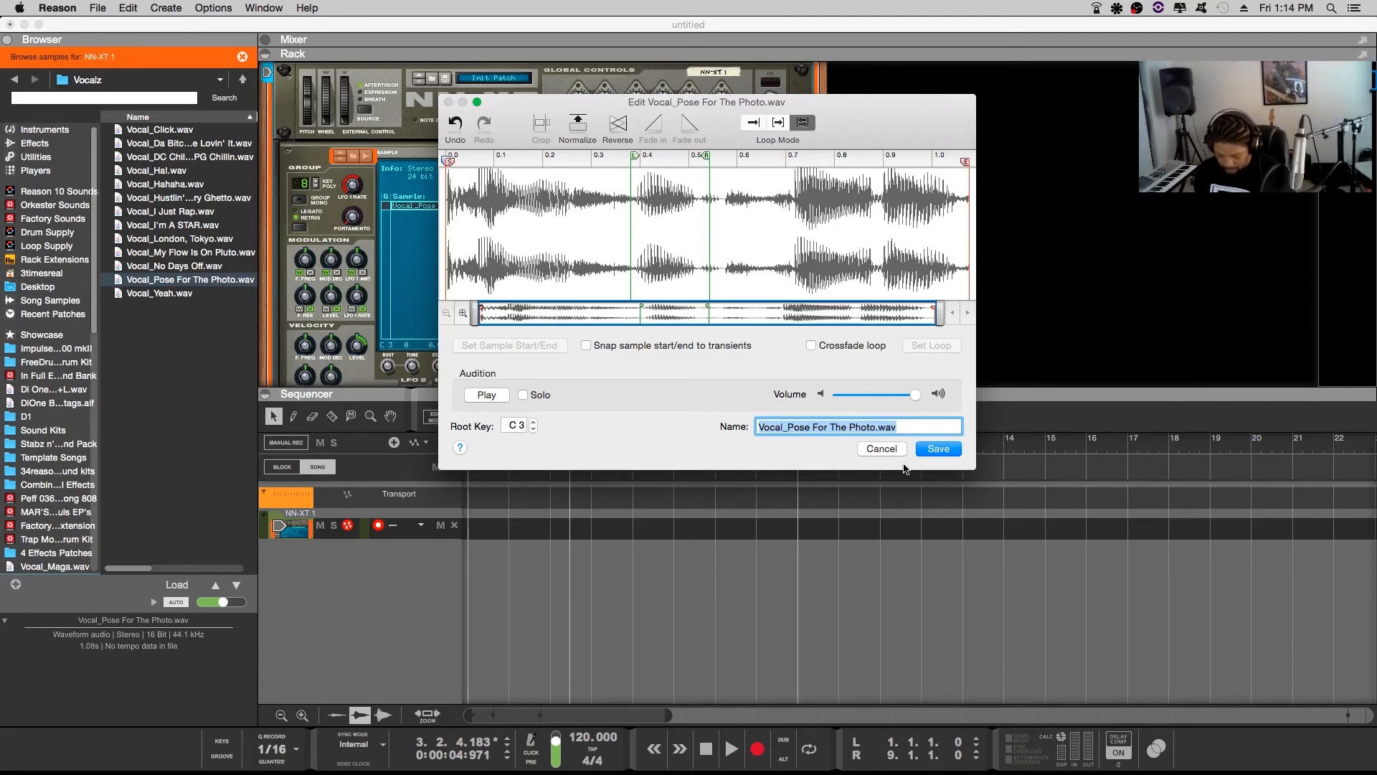
type("Photo")
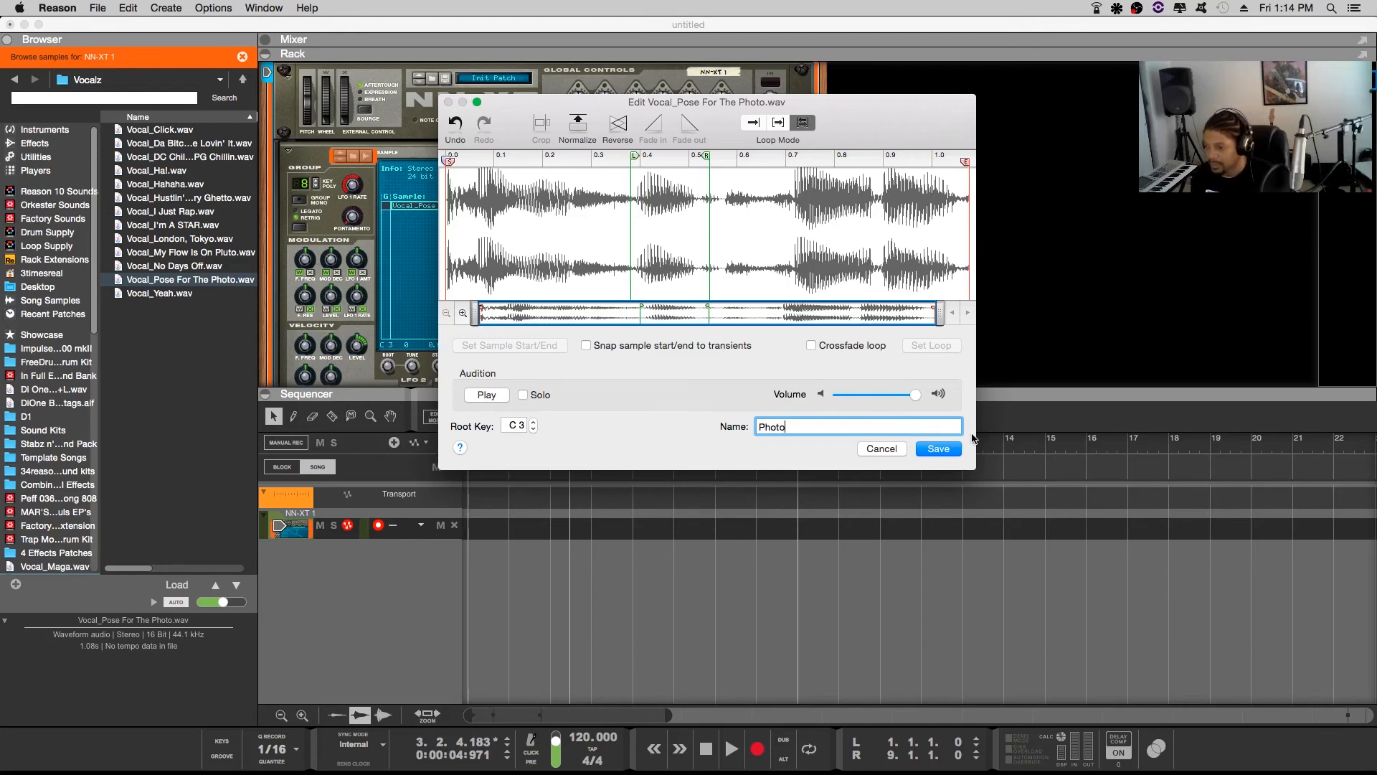
left_click(939, 449)
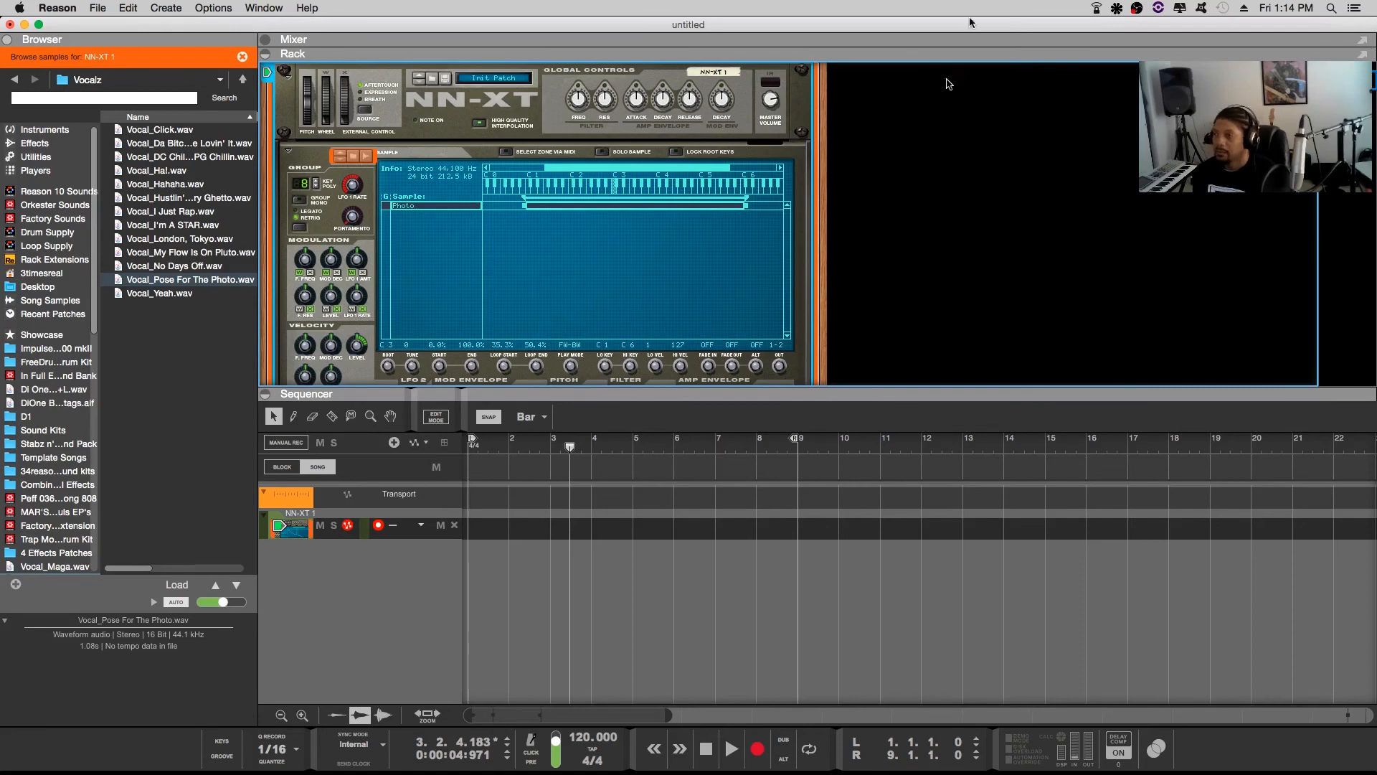
Choose the output device for Soundflower (2ch) again
left_click(1117, 8)
left_click(1131, 160)
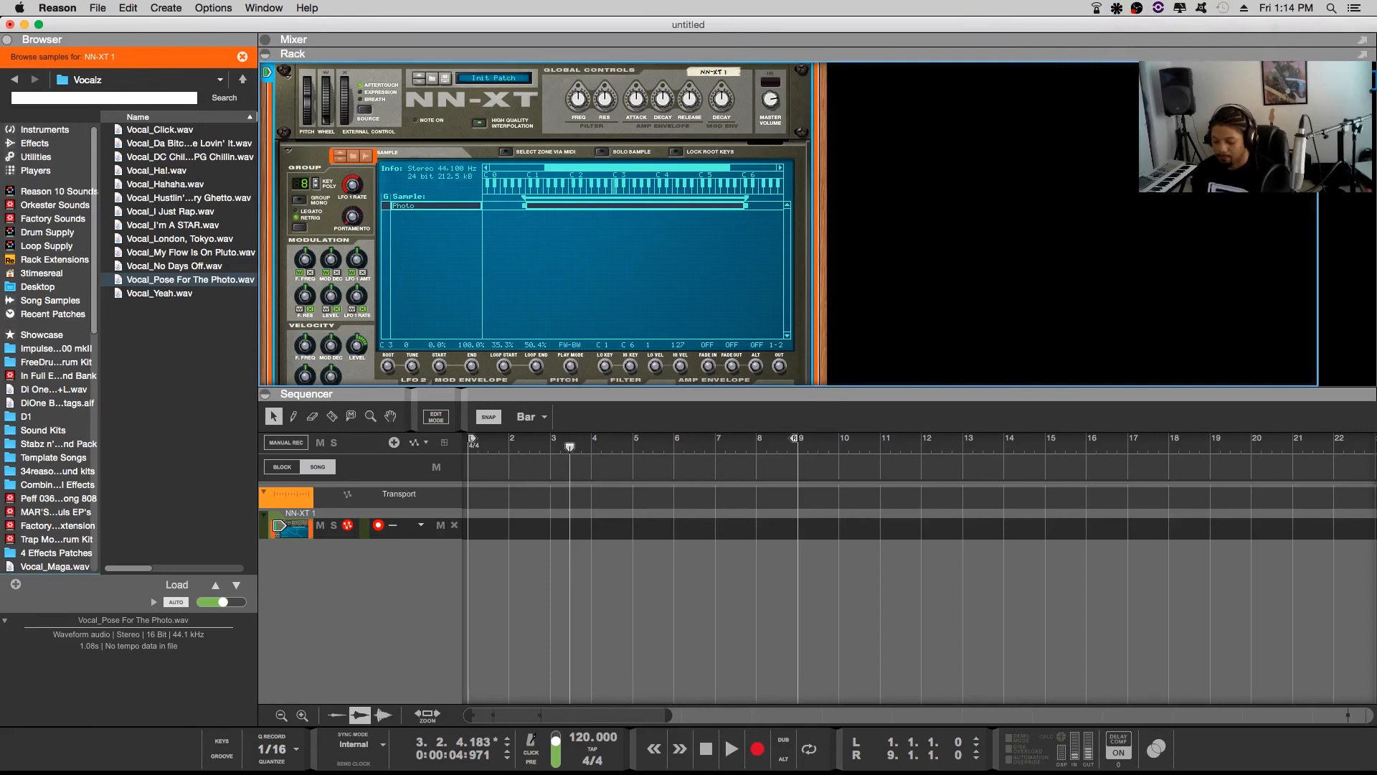